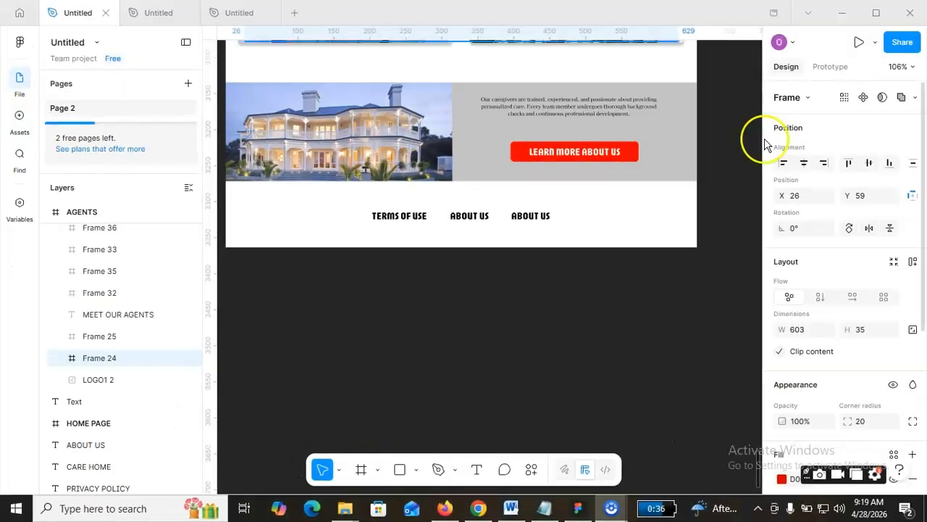
Draw a new frame about 655 px wide directly below the ABOUT US page and stretch its height to about 702 px.
{"action": "left_click", "coordinate": [361, 469]}
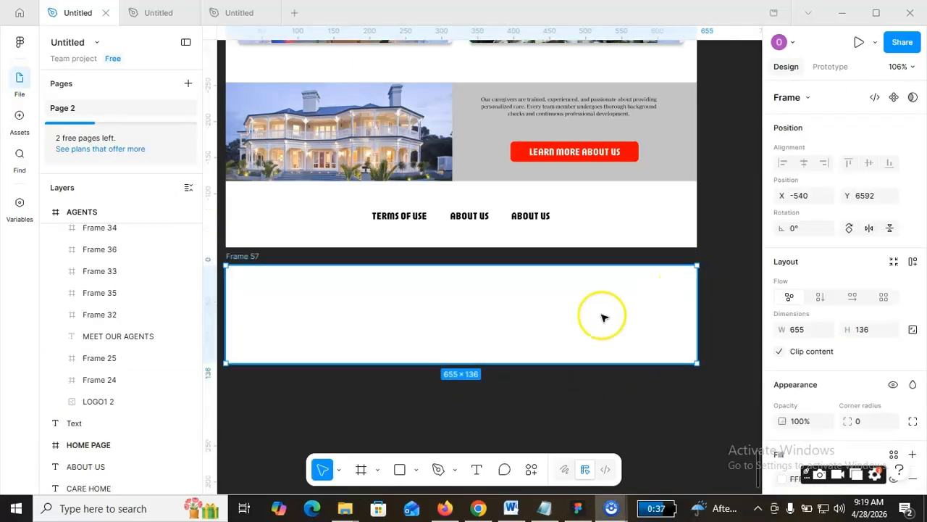
{"action": "left_click_drag", "start_coordinate": [473, 364], "coordinate": [471, 447]}
{"action": "scroll", "coordinate": [514, 311], "scroll_direction": "up", "scroll_amount": 3}
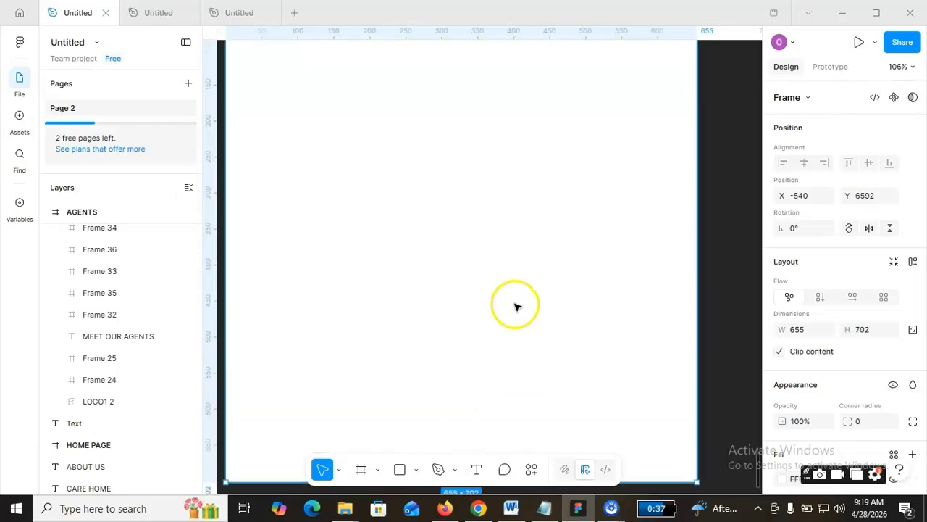
Extend the new blank frame downward to a height of about 775 px.
{"action": "scroll", "coordinate": [516, 308], "scroll_direction": "up", "scroll_amount": 2}
{"action": "scroll", "coordinate": [516, 308], "scroll_direction": "down", "scroll_amount": 3}
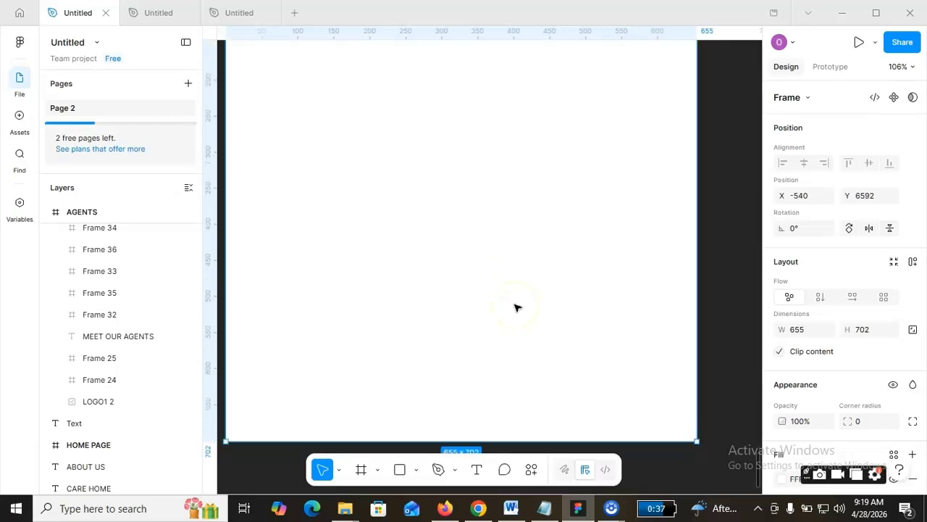
{"action": "scroll", "coordinate": [515, 307], "scroll_direction": "up", "scroll_amount": 4}
{"action": "scroll", "coordinate": [516, 308], "scroll_direction": "up", "scroll_amount": 10}
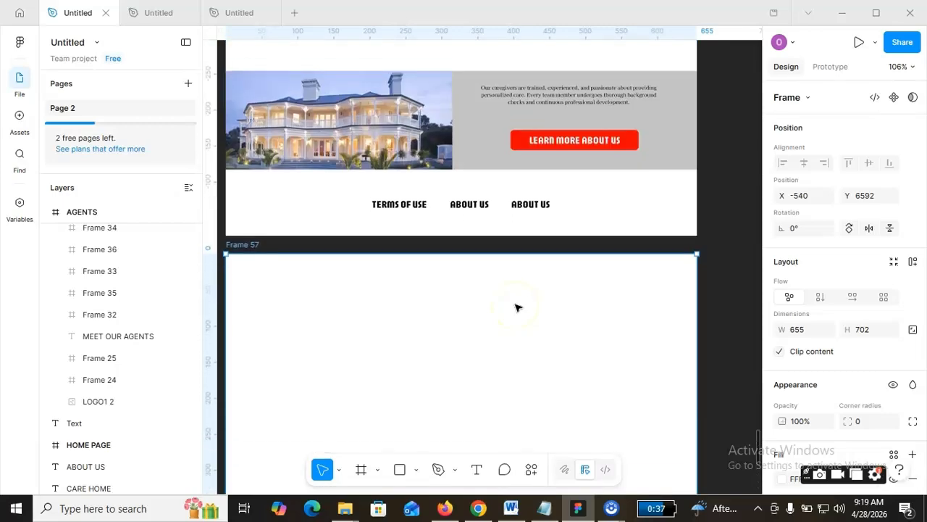
{"action": "scroll", "coordinate": [515, 307], "scroll_direction": "up", "scroll_amount": 1}
{"action": "scroll", "coordinate": [516, 308], "scroll_direction": "down", "scroll_amount": 10}
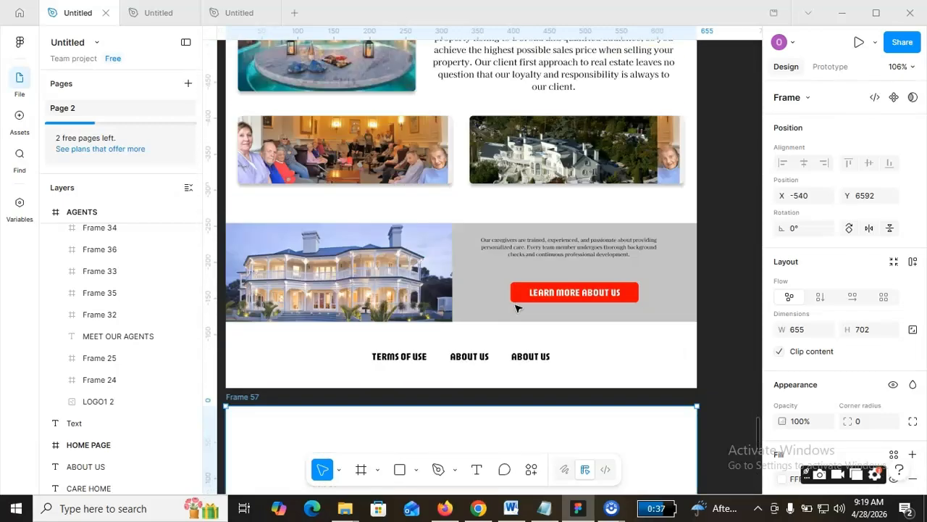
{"action": "scroll", "coordinate": [516, 308], "scroll_direction": "up", "scroll_amount": 8}
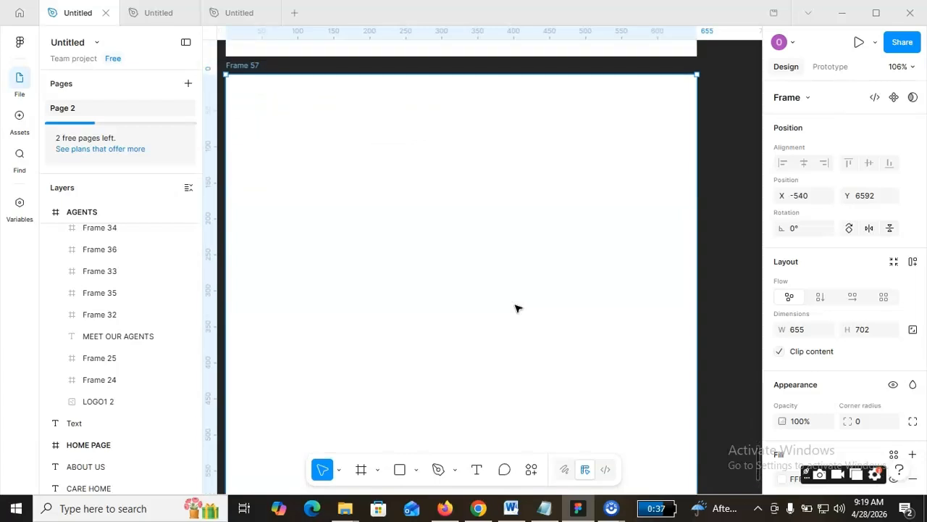
{"action": "scroll", "coordinate": [515, 308], "scroll_direction": "down", "scroll_amount": 7}
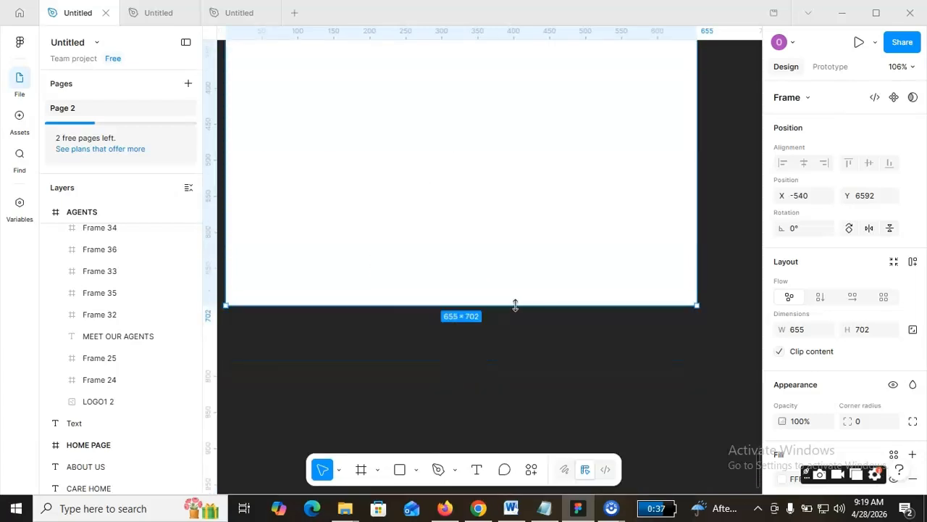
{"action": "left_click_drag", "start_coordinate": [469, 305], "coordinate": [461, 360]}
Copy the logo, red navigation bar and BOOK NOW button from the header of the ABOUT US page.
{"action": "scroll", "coordinate": [537, 267], "scroll_direction": "up", "scroll_amount": 4}
{"action": "scroll", "coordinate": [538, 267], "scroll_direction": "up", "scroll_amount": 10}
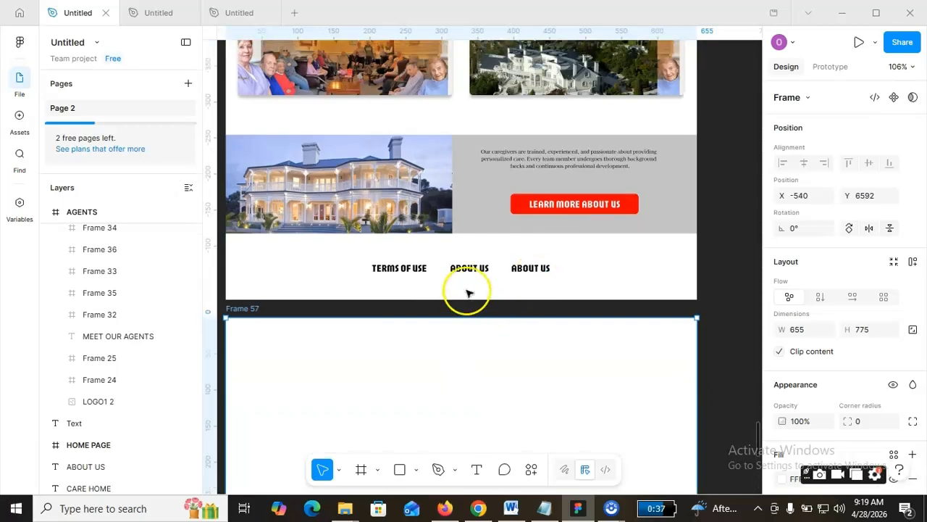
{"action": "scroll", "coordinate": [440, 346], "scroll_direction": "down", "scroll_amount": 1}
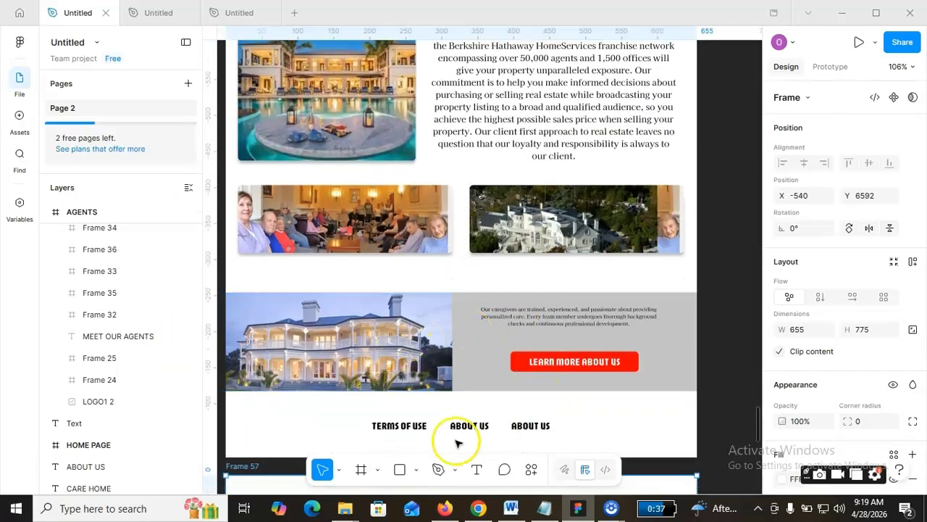
{"action": "scroll", "coordinate": [335, 366], "scroll_direction": "down", "scroll_amount": 1}
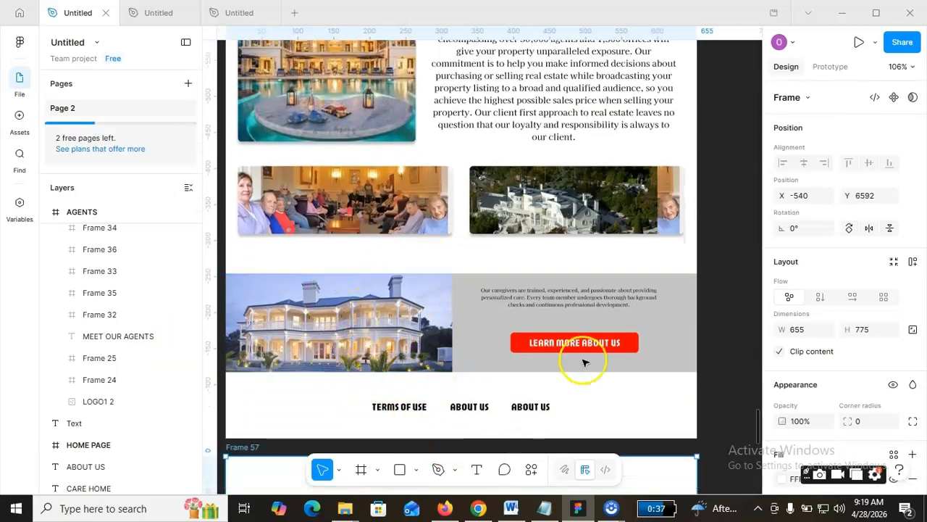
{"action": "scroll", "coordinate": [531, 316], "scroll_direction": "up", "scroll_amount": 2}
{"action": "scroll", "coordinate": [530, 317], "scroll_direction": "down", "scroll_amount": 5}
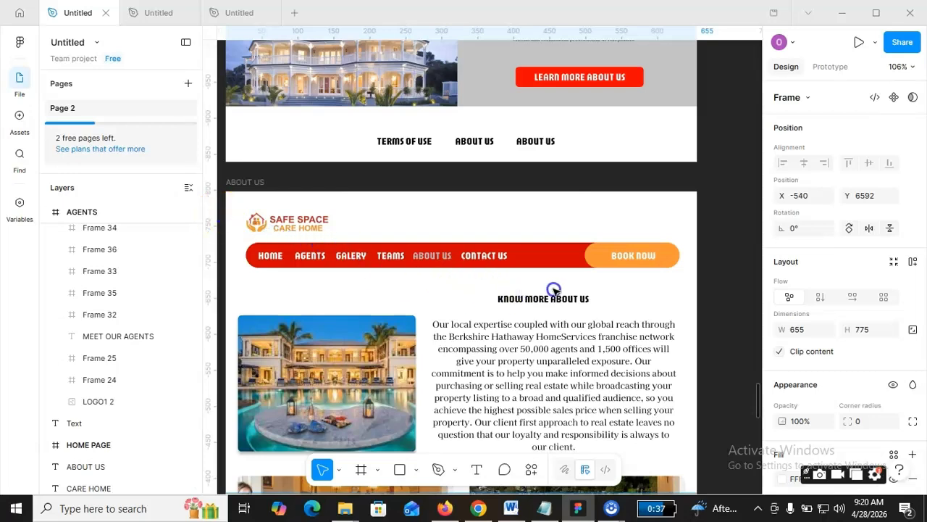
{"action": "key", "text": "Escape"}
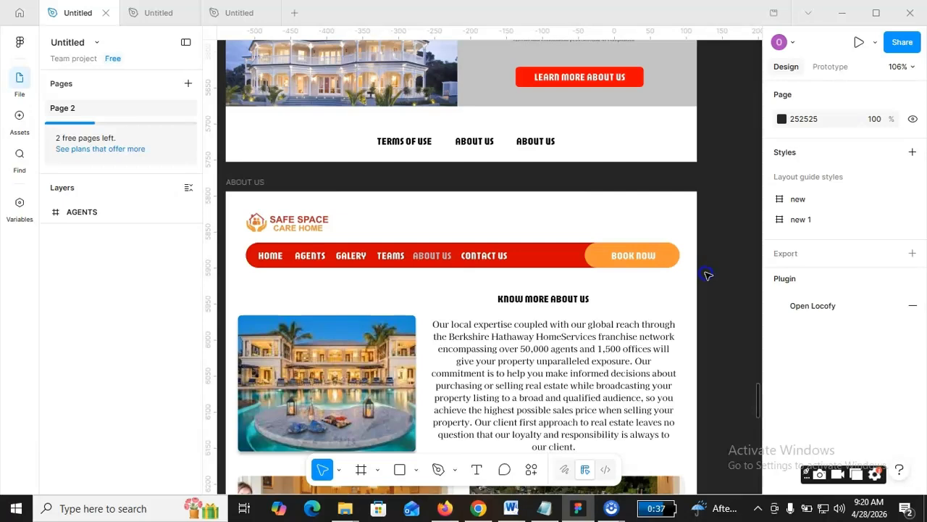
{"action": "left_click_drag", "start_coordinate": [221, 214], "coordinate": [588, 288]}
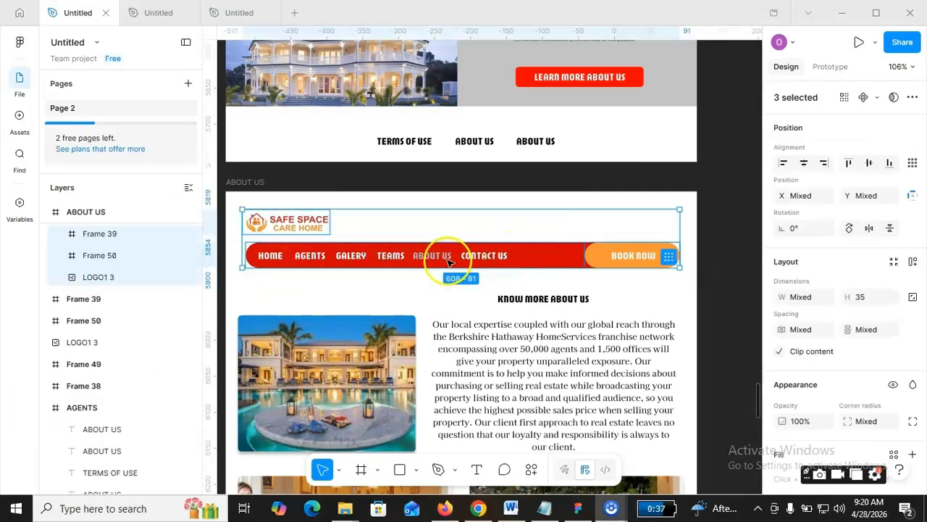
{"action": "right_click", "coordinate": [509, 255]}
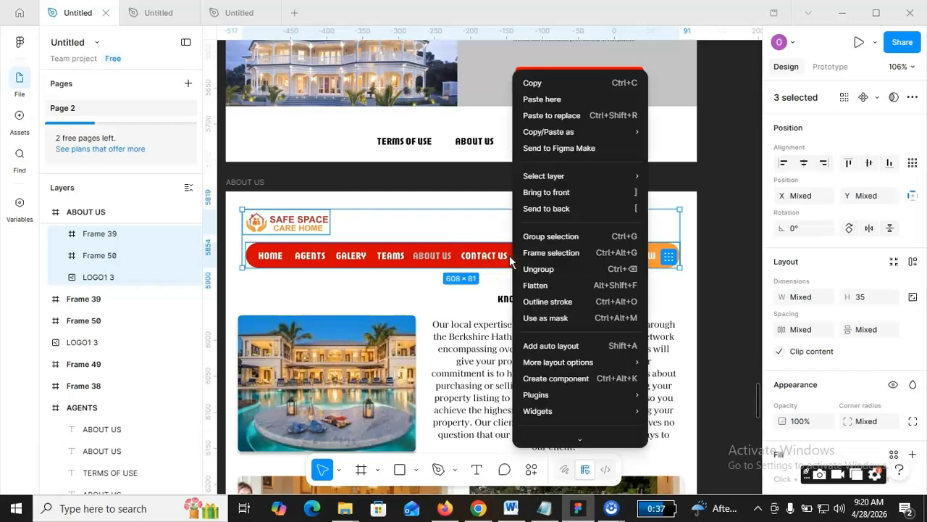
{"action": "left_click", "coordinate": [587, 89]}
Paste the copied header into Frame 57 and place it about 29 px below the frame's upper edge.
{"action": "scroll", "coordinate": [535, 218], "scroll_direction": "down", "scroll_amount": 2}
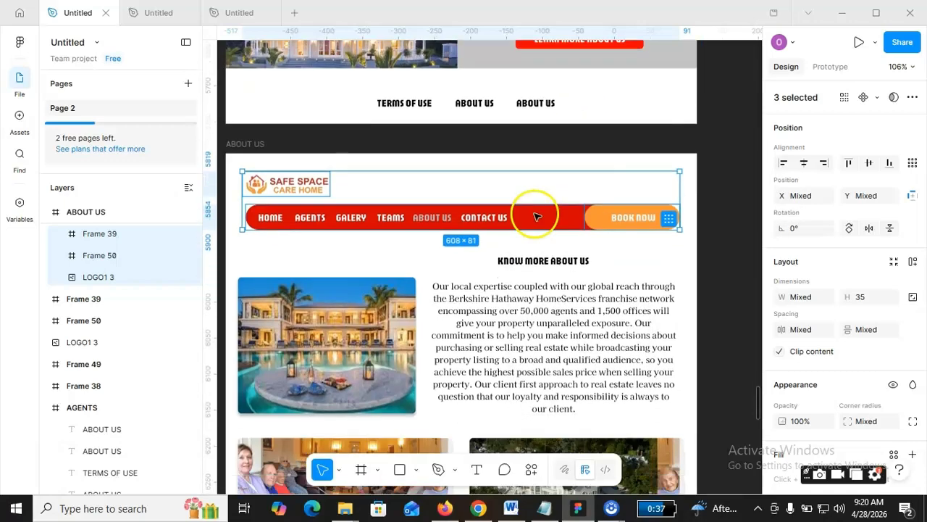
{"action": "scroll", "coordinate": [537, 245], "scroll_direction": "down", "scroll_amount": 15}
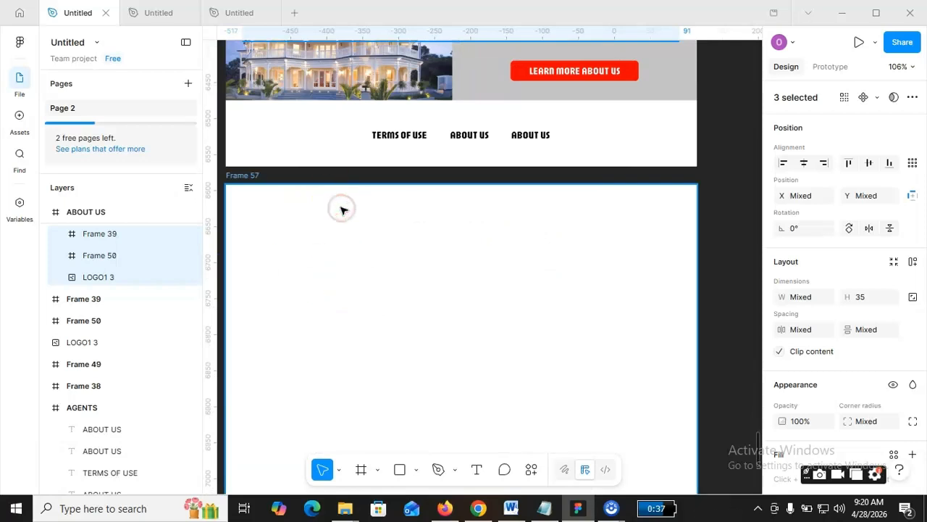
{"action": "left_click", "coordinate": [342, 209]}
{"action": "right_click", "coordinate": [342, 210]}
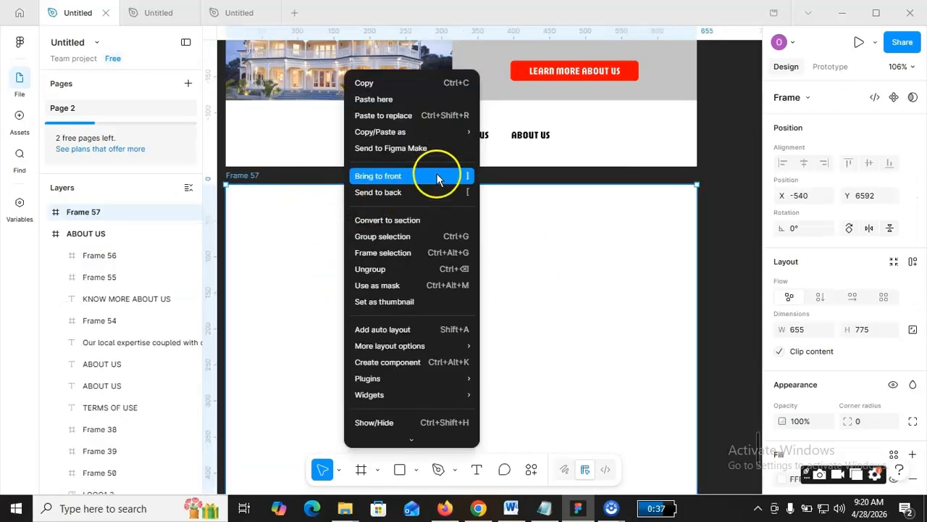
{"action": "mouse_move", "coordinate": [420, 138]}
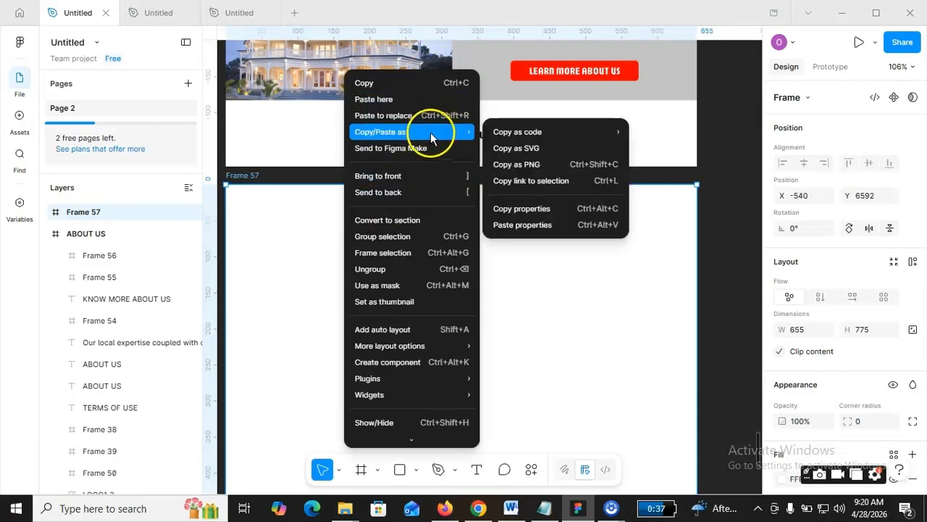
{"action": "left_click", "coordinate": [430, 100]}
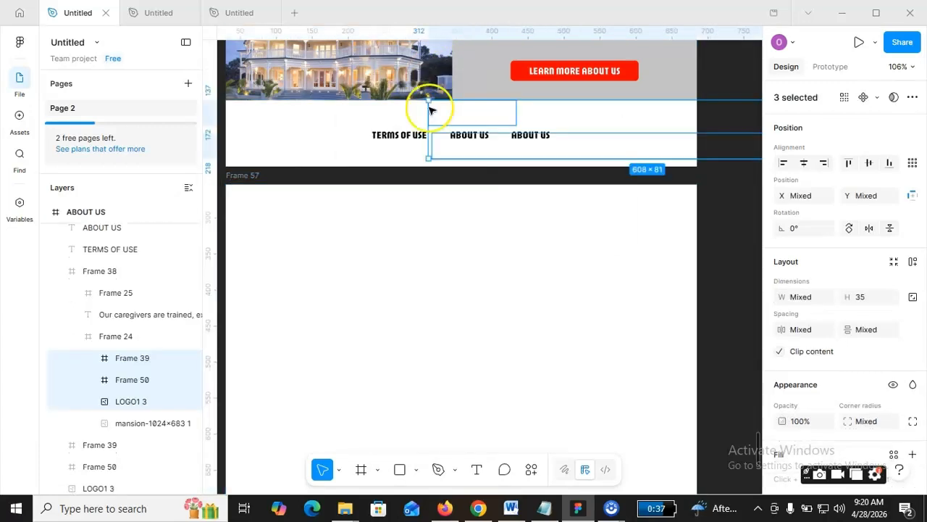
{"action": "left_click_drag", "start_coordinate": [430, 109], "coordinate": [549, 254]}
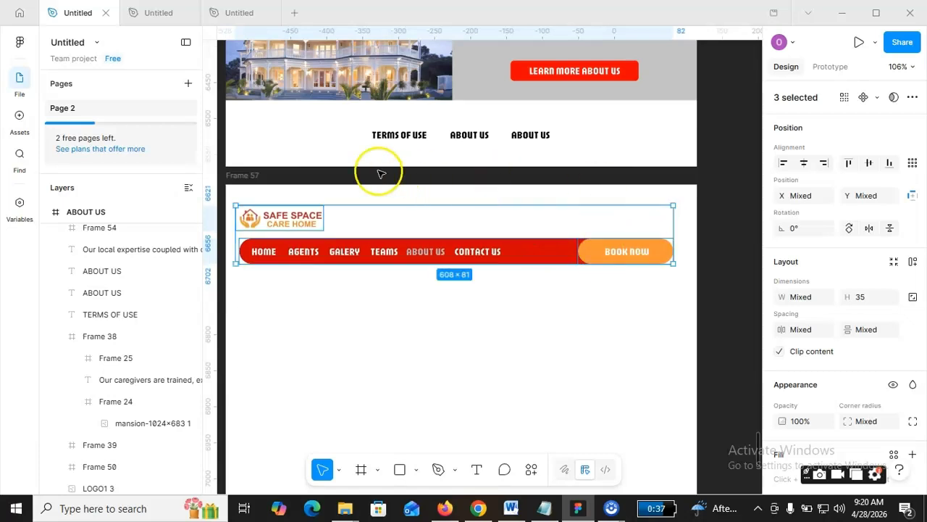
{"action": "left_click", "coordinate": [721, 250]}
{"action": "scroll", "coordinate": [737, 248], "scroll_direction": "down", "scroll_amount": 1}
{"action": "scroll", "coordinate": [729, 276], "scroll_direction": "down", "scroll_amount": 1}
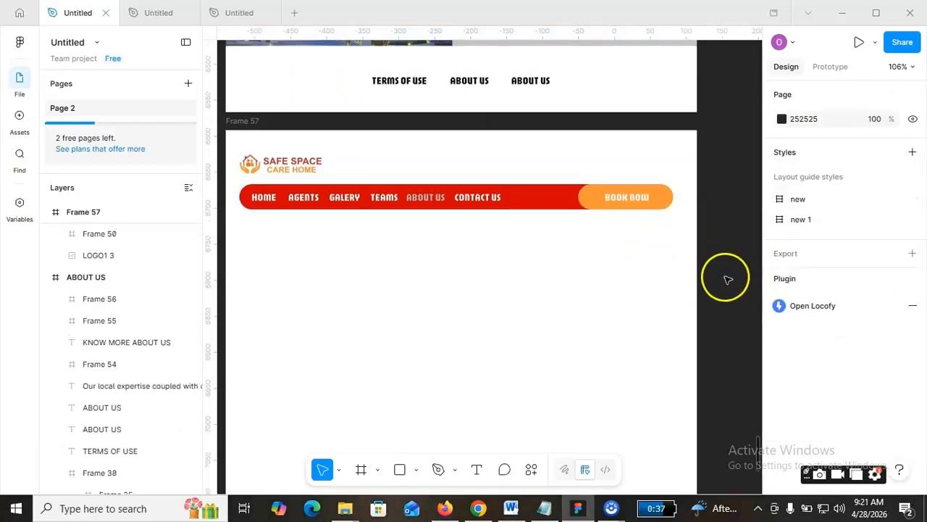
Copy the mansion banner and the three footer links from the end of the ABOUT US page.
{"action": "scroll", "coordinate": [729, 275], "scroll_direction": "up", "scroll_amount": 7}
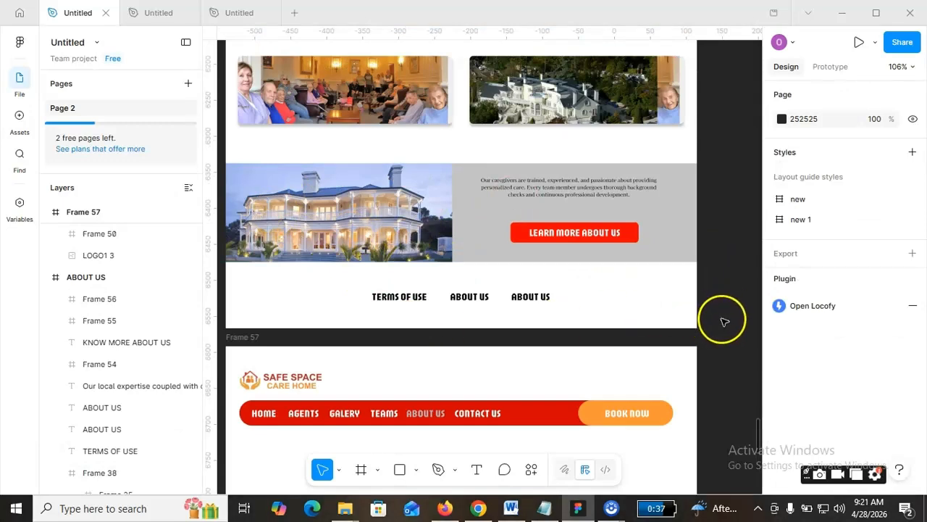
{"action": "left_click_drag", "start_coordinate": [721, 319], "coordinate": [390, 237]}
{"action": "left_click_drag", "start_coordinate": [276, 186], "coordinate": [227, 156]}
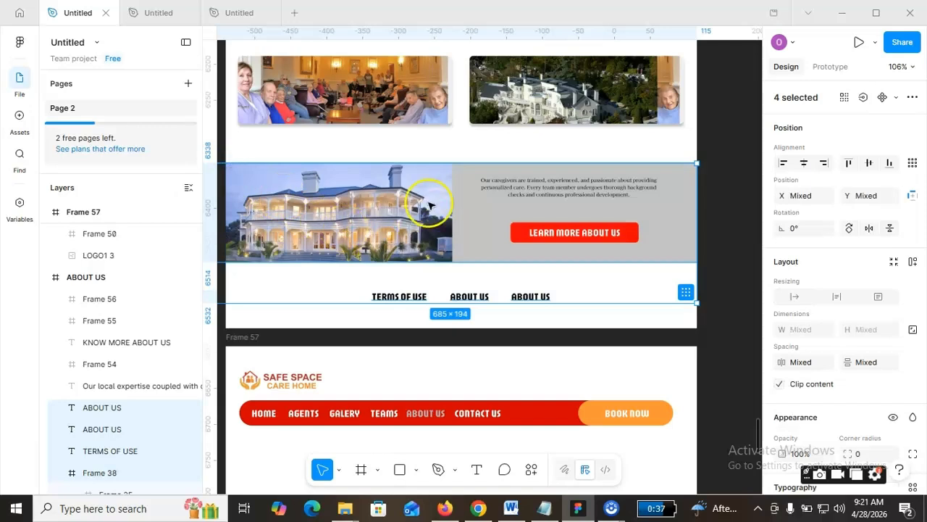
{"action": "right_click", "coordinate": [428, 204]}
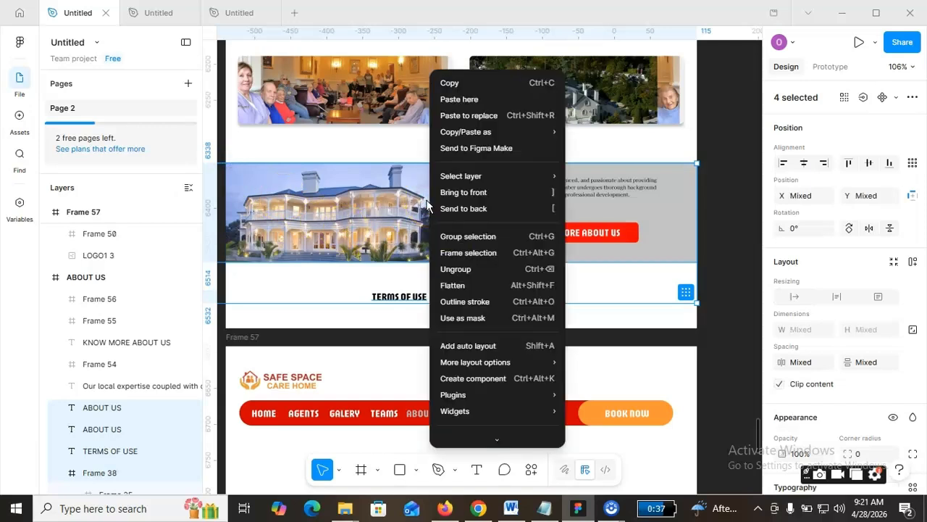
{"action": "left_click", "coordinate": [471, 83]}
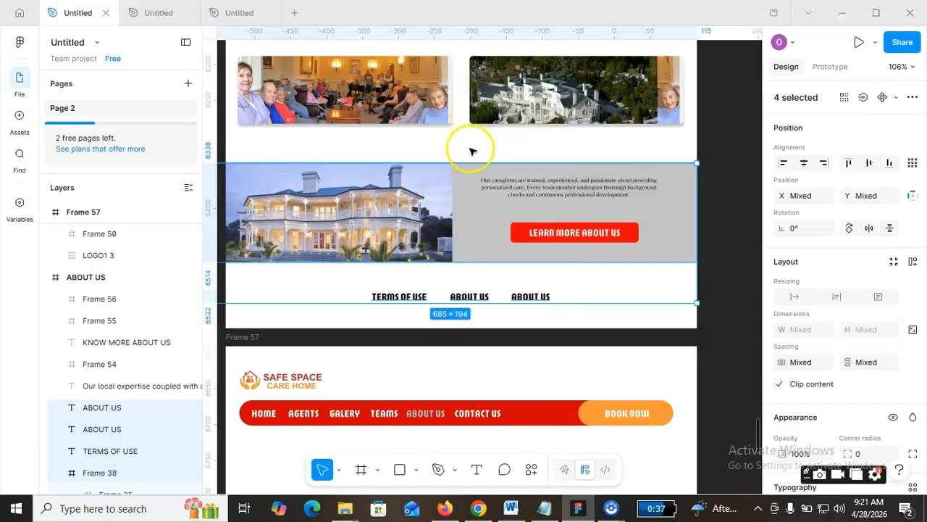
Paste the copied banner and footer links into Frame 57 and move them to the lower part of the frame.
{"action": "scroll", "coordinate": [530, 306], "scroll_direction": "down", "scroll_amount": 5}
{"action": "scroll", "coordinate": [449, 319], "scroll_direction": "down", "scroll_amount": 4}
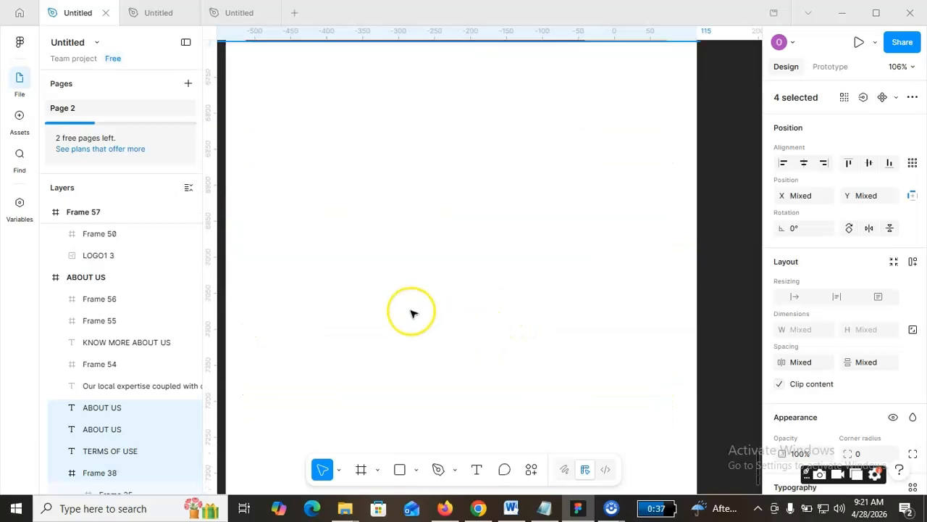
{"action": "scroll", "coordinate": [410, 286], "scroll_direction": "up", "scroll_amount": 1}
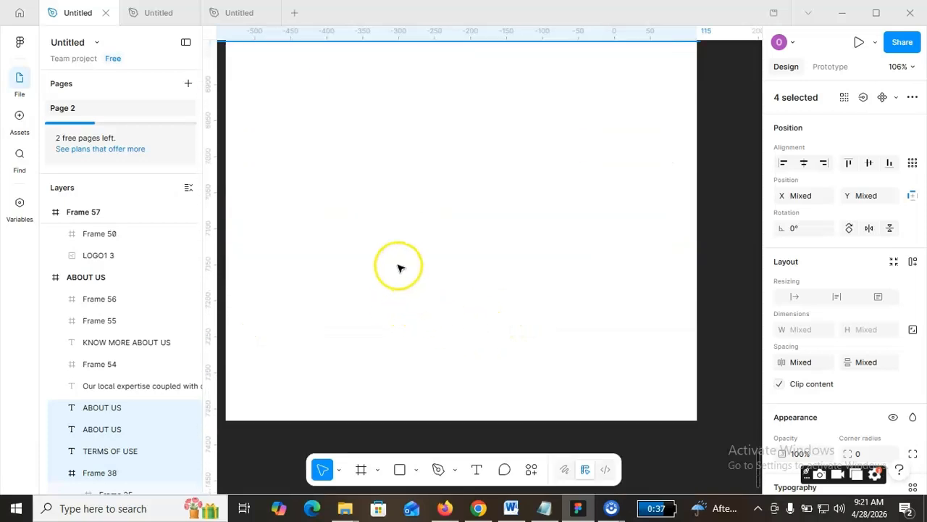
{"action": "left_click", "coordinate": [354, 244]}
{"action": "right_click", "coordinate": [353, 246]}
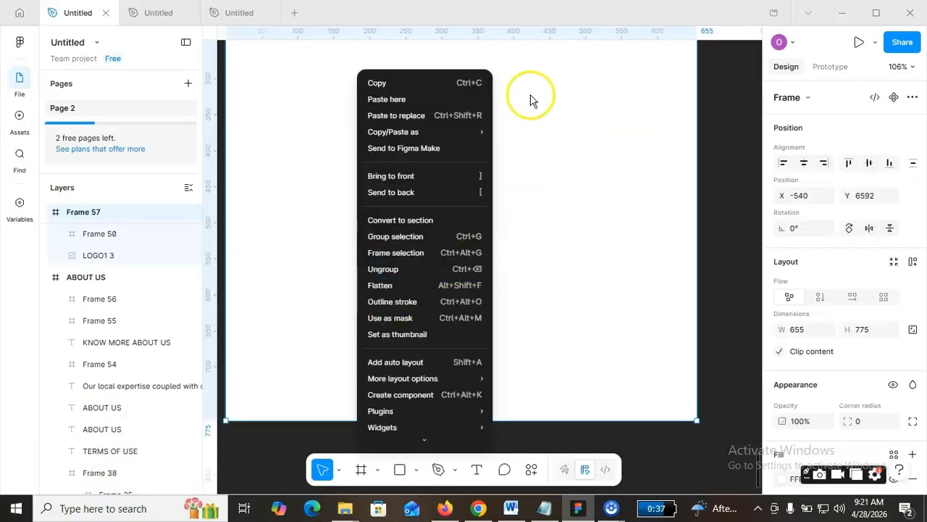
{"action": "left_click", "coordinate": [402, 101]}
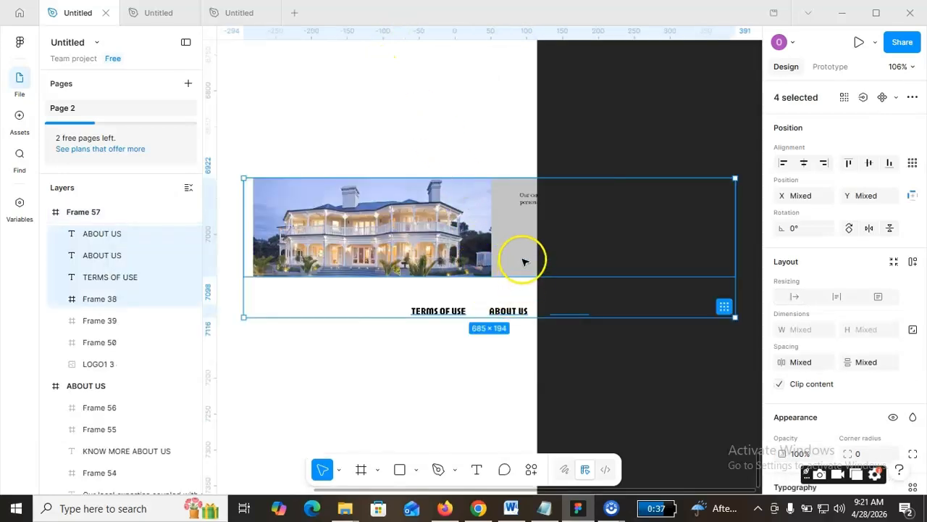
{"action": "left_click_drag", "start_coordinate": [525, 261], "coordinate": [335, 376]}
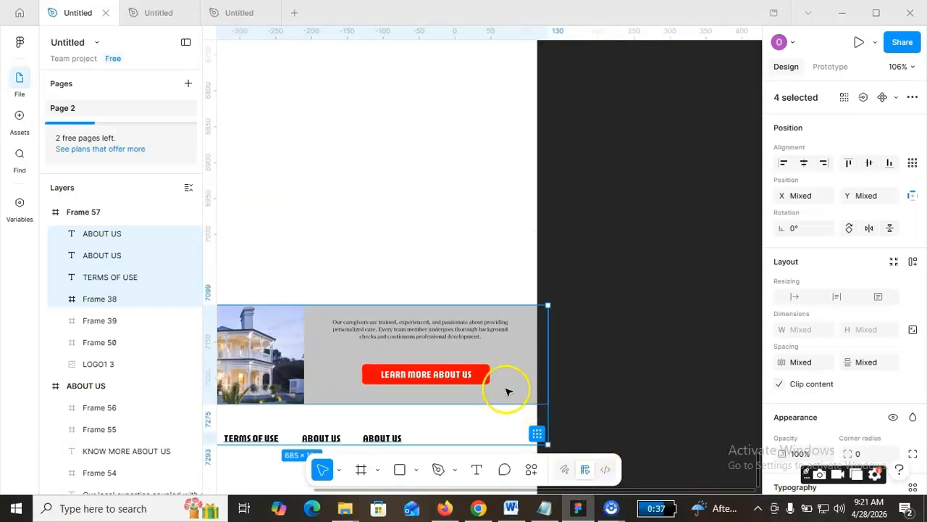
Nudge the pasted banner and footer links about 19 px left and 41 px down to fit the end of Frame 57.
{"action": "key", "text": "Left"}
{"action": "key", "text": "Left"}
{"action": "key", "text": "Left"}
{"action": "key", "text": "Left"}
{"action": "key", "text": "Left"}
{"action": "key", "text": "Left"}
{"action": "key", "text": "Left"}
{"action": "key", "text": "Left"}
{"action": "key", "text": "Left"}
{"action": "key", "text": "Left"}
{"action": "key", "text": "Left"}
{"action": "key", "text": "Left"}
{"action": "key", "text": "Left"}
{"action": "key", "text": "Left"}
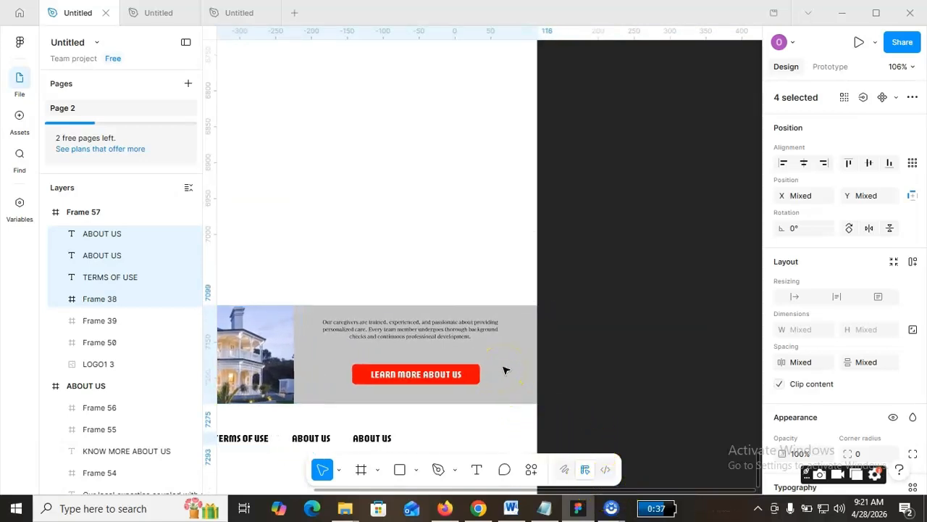
{"action": "key", "text": "Down"}
{"action": "key", "text": "Down"}
{"action": "key", "text": "Down"}
{"action": "key", "text": "Down"}
{"action": "key", "text": "Down"}
{"action": "key", "text": "Down"}
{"action": "key", "text": "Down"}
{"action": "key", "text": "Down"}
{"action": "key", "text": "Down"}
{"action": "key", "text": "Down"}
{"action": "key", "text": "Down"}
{"action": "key", "text": "Down"}
{"action": "key", "text": "Down"}
{"action": "key", "text": "Down"}
{"action": "key", "text": "Down"}
{"action": "key", "text": "Down"}
{"action": "key", "text": "Down"}
{"action": "key", "text": "Down"}
{"action": "key", "text": "Down"}
{"action": "key", "text": "Down"}
{"action": "key", "text": "Down"}
{"action": "key", "text": "Down"}
{"action": "key", "text": "Down"}
{"action": "key", "text": "Down"}
{"action": "key", "text": "Down"}
{"action": "key", "text": "Down"}
{"action": "key", "text": "Down"}
{"action": "key", "text": "Down"}
{"action": "key", "text": "Down"}
{"action": "key", "text": "Down"}
{"action": "key", "text": "Down"}
{"action": "key", "text": "Down"}
{"action": "key", "text": "Down"}
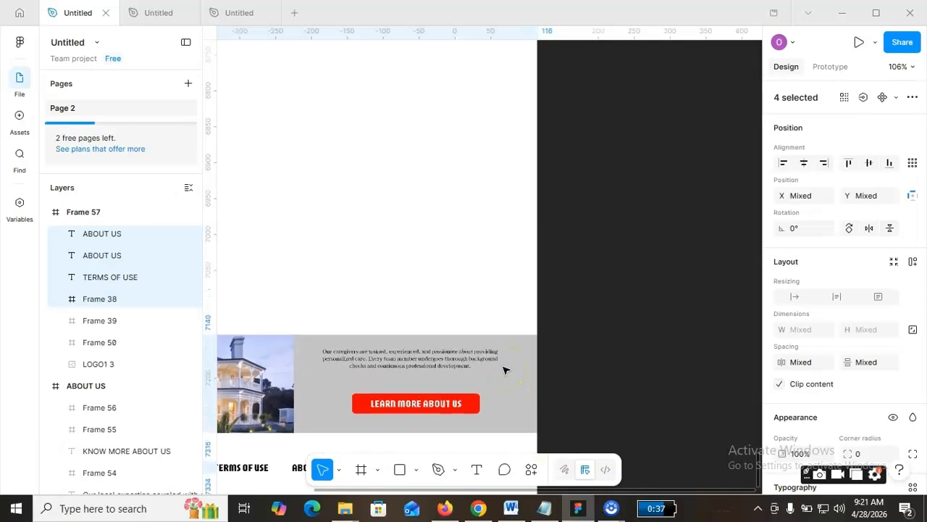
{"action": "key", "text": "Left"}
{"action": "key", "text": "Left"}
{"action": "key", "text": "Left"}
{"action": "key", "text": "Left"}
{"action": "key", "text": "Left"}
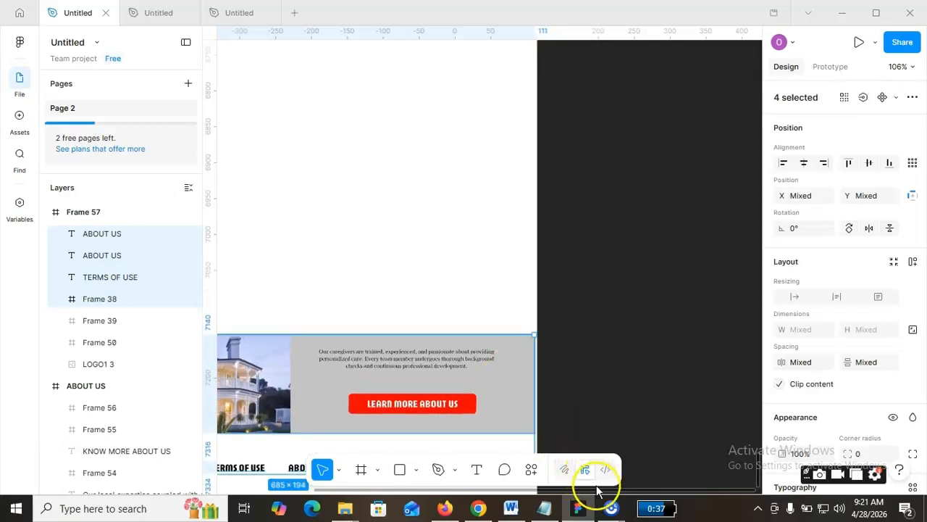
{"action": "left_click_drag", "start_coordinate": [598, 489], "coordinate": [459, 482]}
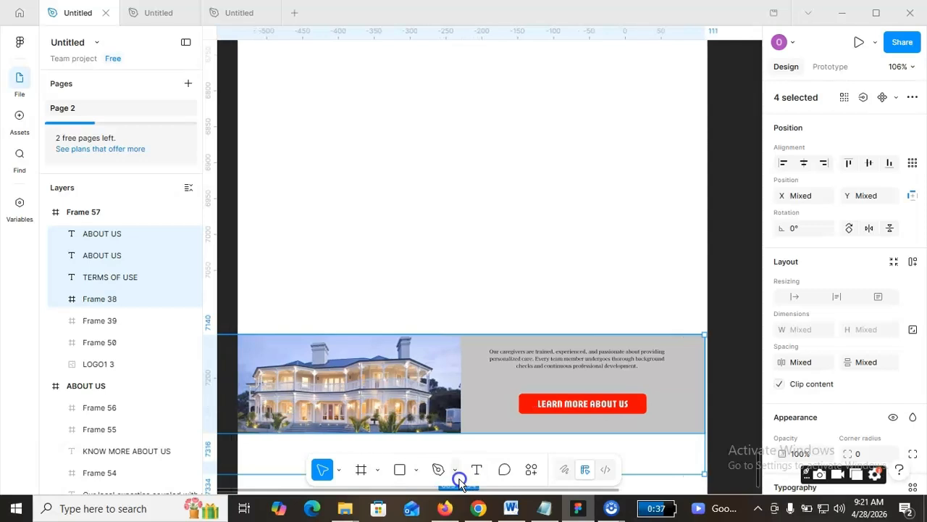
{"action": "scroll", "coordinate": [656, 289], "scroll_direction": "down", "scroll_amount": 2}
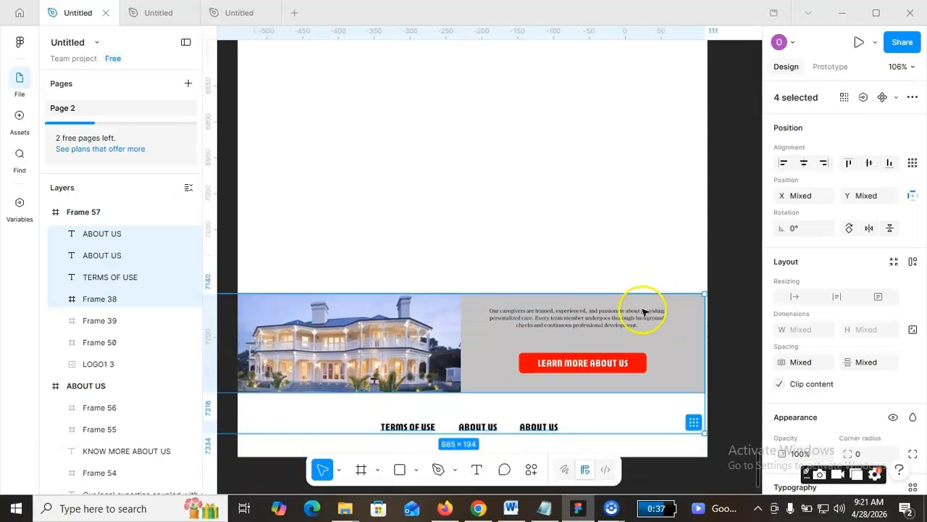
Review Frame 57 from its header through the empty middle area to the mansion banner and footer links.
{"action": "scroll", "coordinate": [644, 313], "scroll_direction": "down", "scroll_amount": 1}
{"action": "scroll", "coordinate": [646, 314], "scroll_direction": "up", "scroll_amount": 1}
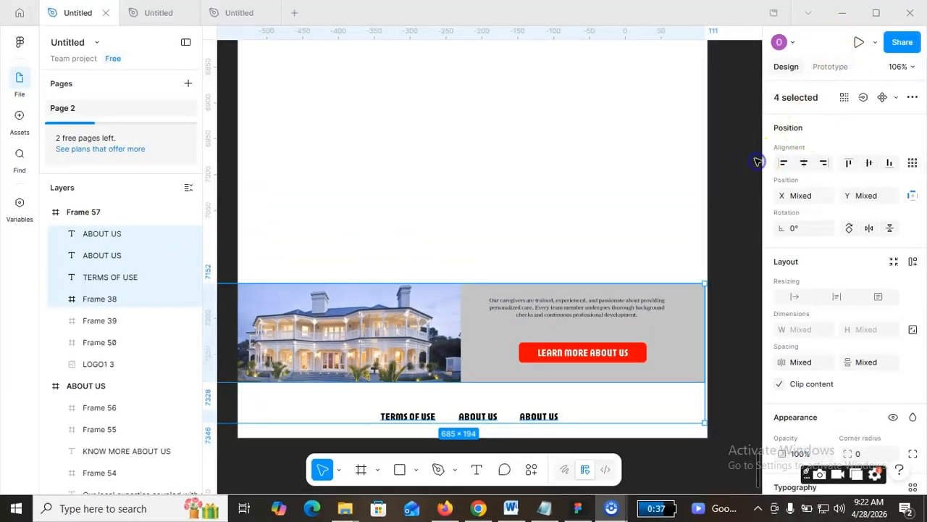
{"action": "left_click", "coordinate": [746, 177]}
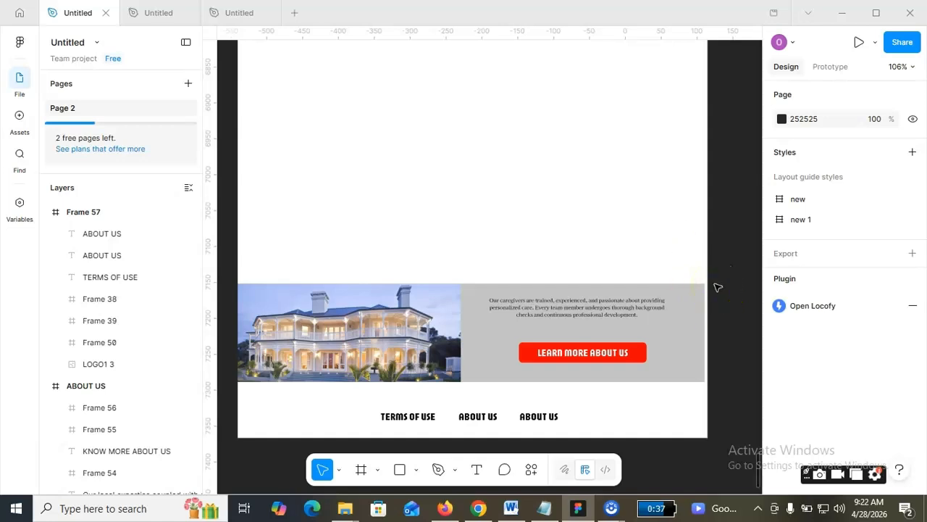
{"action": "left_click", "coordinate": [675, 308]}
{"action": "scroll", "coordinate": [678, 315], "scroll_direction": "up", "scroll_amount": 1}
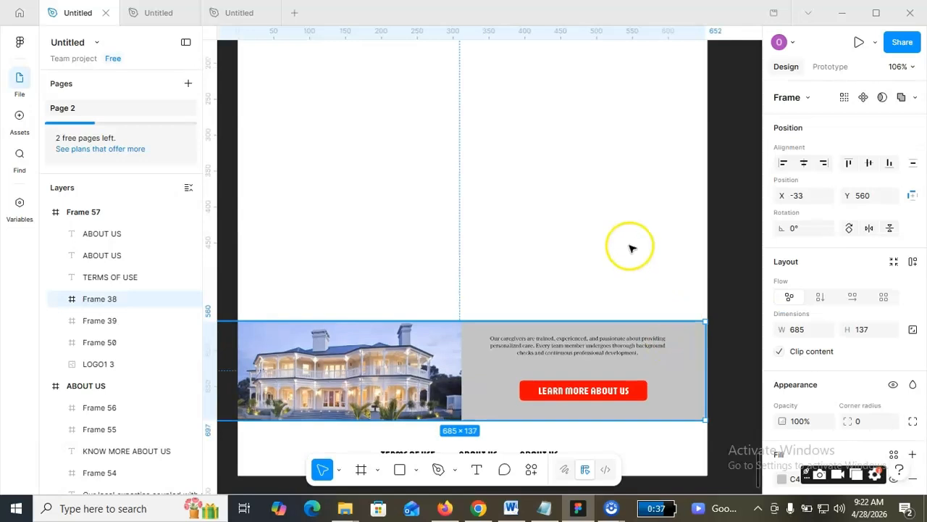
{"action": "scroll", "coordinate": [632, 245], "scroll_direction": "up", "scroll_amount": 3}
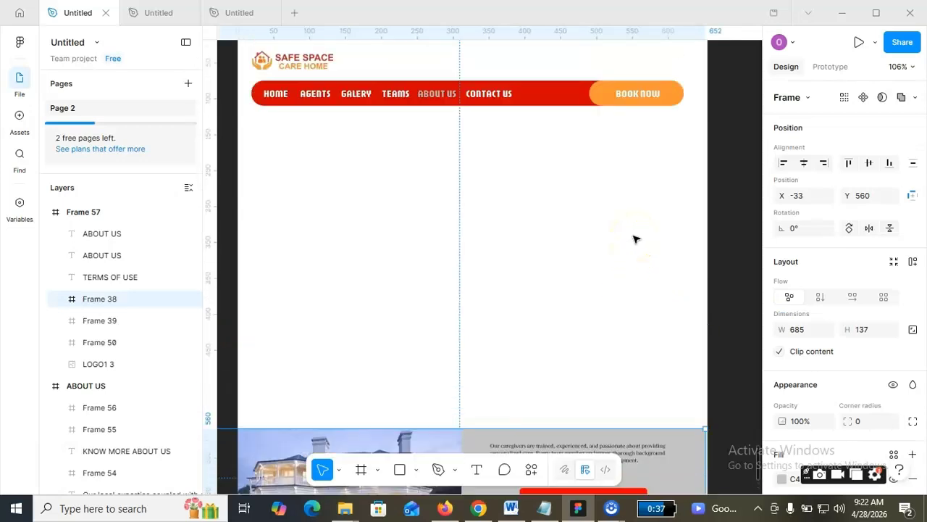
{"action": "scroll", "coordinate": [484, 223], "scroll_direction": "up", "scroll_amount": 1}
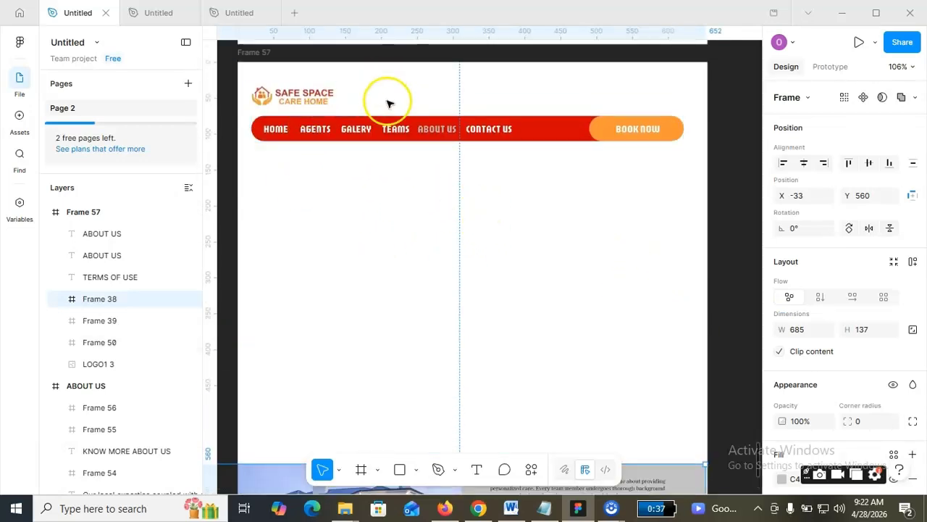
{"action": "scroll", "coordinate": [439, 247], "scroll_direction": "down", "scroll_amount": 4}
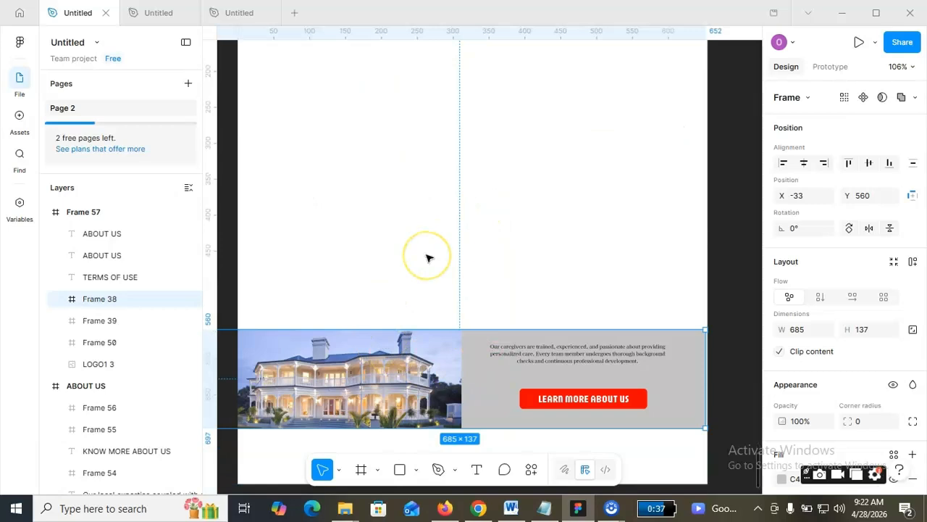
{"action": "scroll", "coordinate": [427, 257], "scroll_direction": "down", "scroll_amount": 2}
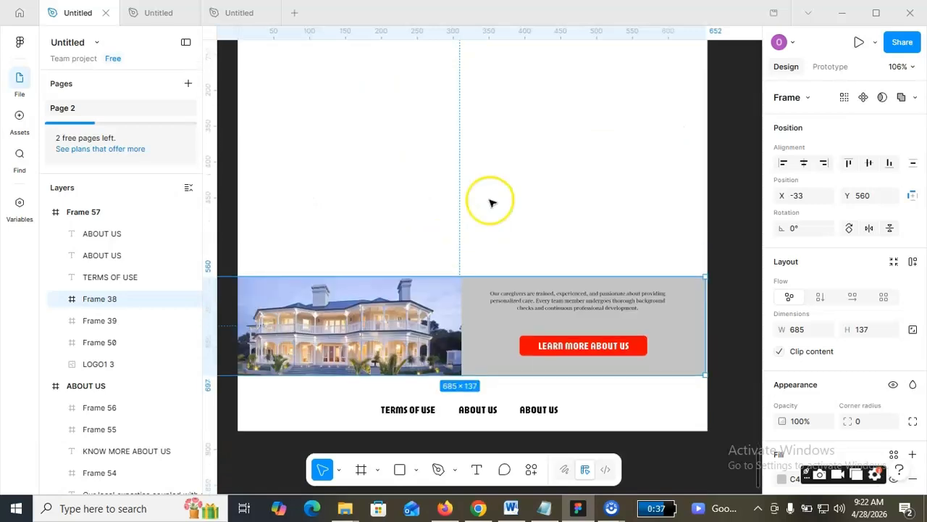
{"action": "scroll", "coordinate": [491, 201], "scroll_direction": "up", "scroll_amount": 3}
{"action": "scroll", "coordinate": [490, 202], "scroll_direction": "down", "scroll_amount": 11}
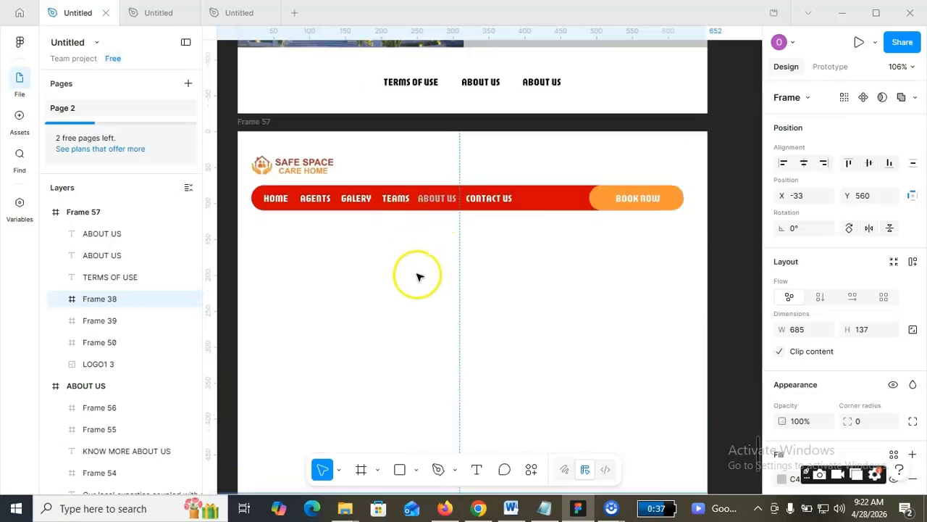
{"action": "scroll", "coordinate": [411, 322], "scroll_direction": "down", "scroll_amount": 1}
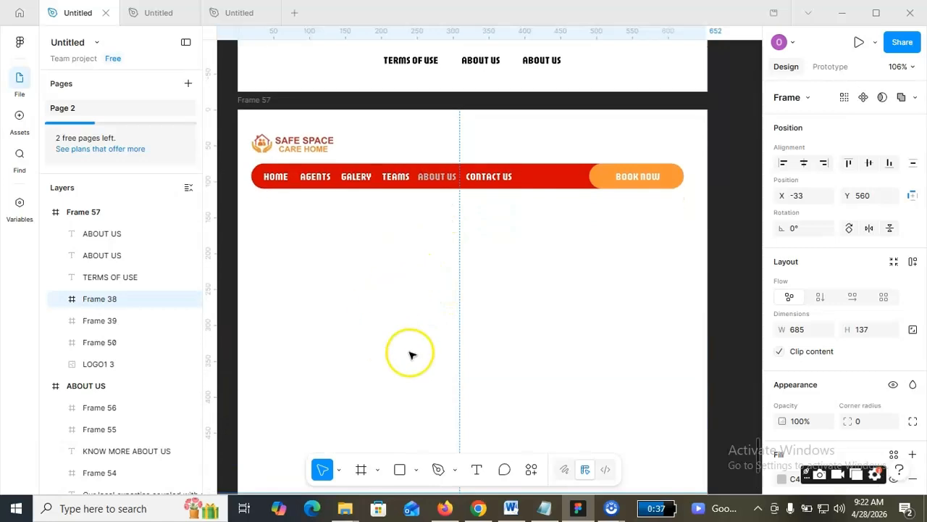
Draw a frame about 565 × 330 between the navigation bar and mansion banner of Frame 57, and fill it with E0D6D6.
{"action": "left_click", "coordinate": [362, 471]}
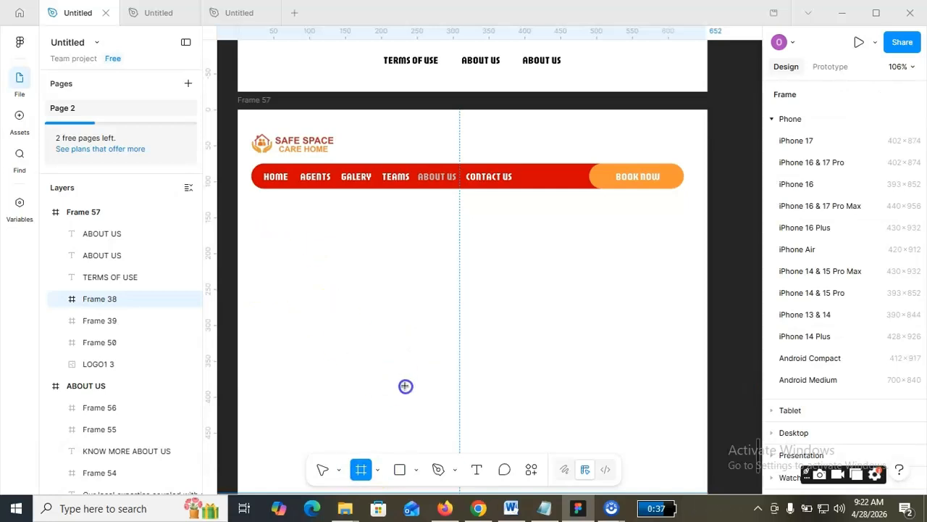
{"action": "left_click_drag", "start_coordinate": [268, 259], "coordinate": [674, 346]}
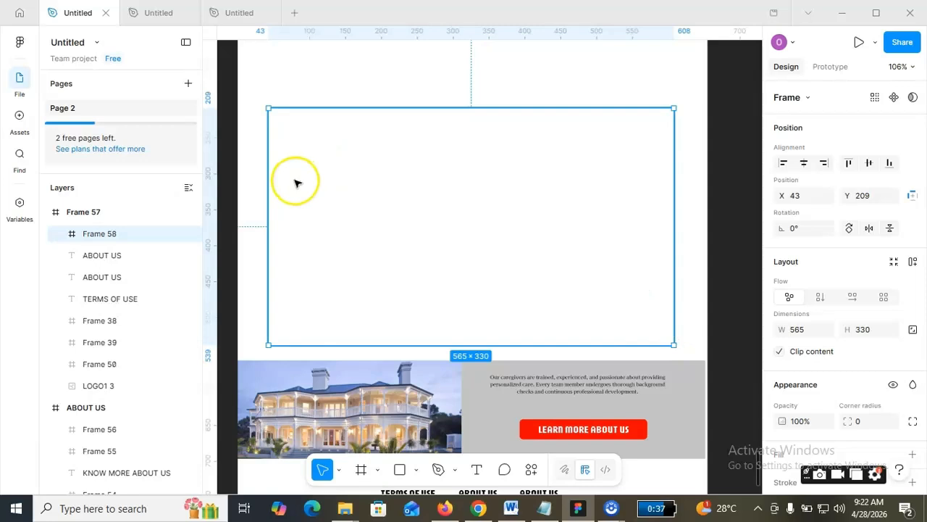
{"action": "scroll", "coordinate": [811, 305], "scroll_direction": "down", "scroll_amount": 3}
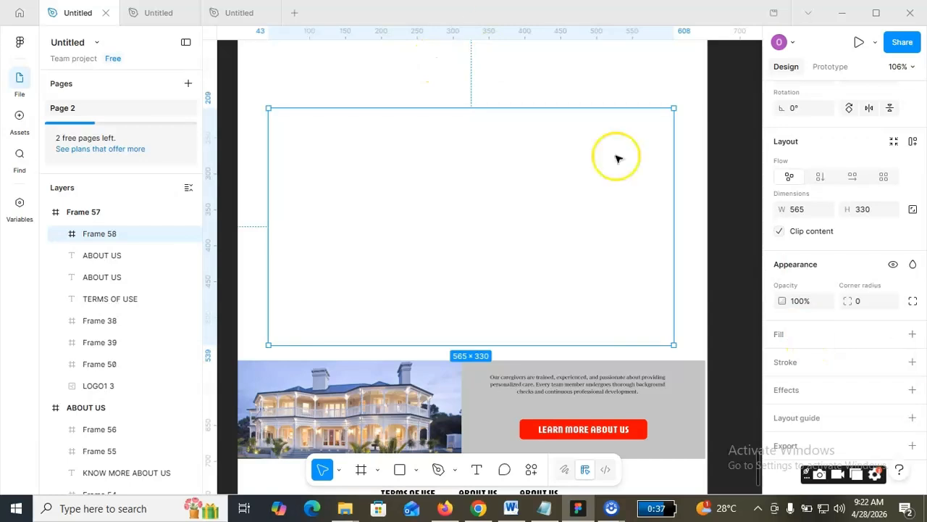
{"action": "left_click", "coordinate": [826, 334]}
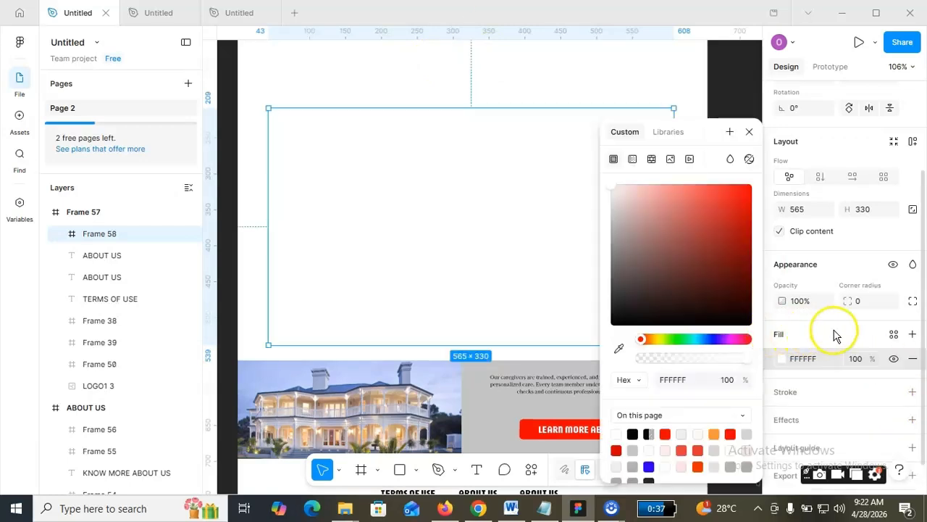
{"action": "left_click_drag", "start_coordinate": [655, 208], "coordinate": [618, 207]}
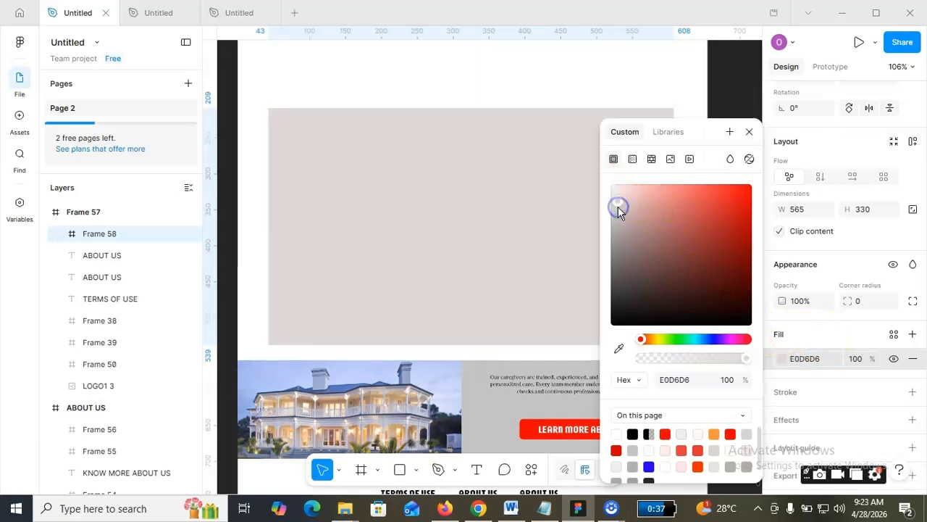
{"action": "left_click", "coordinate": [478, 96]}
{"action": "left_click", "coordinate": [759, 108]}
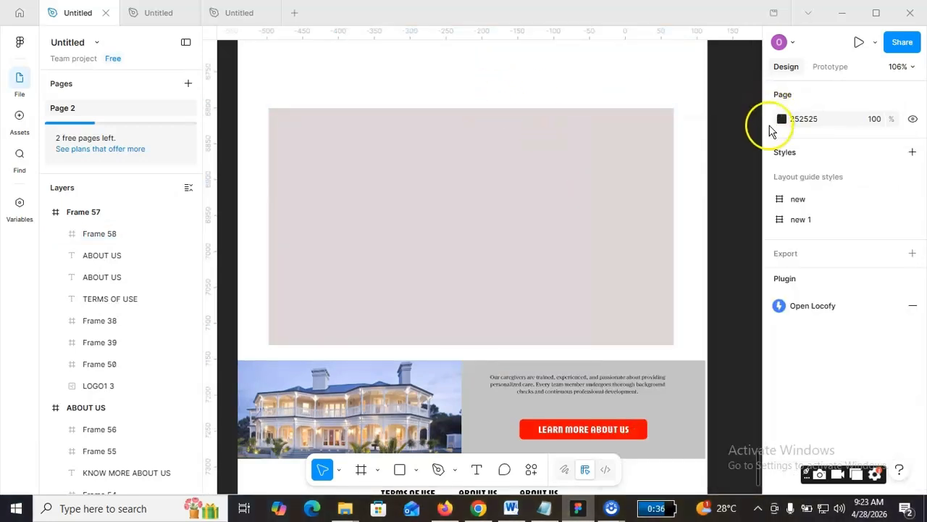
Add a drop shadow to the new beige frame and set its corner radius to 5.
{"action": "left_click", "coordinate": [580, 190]}
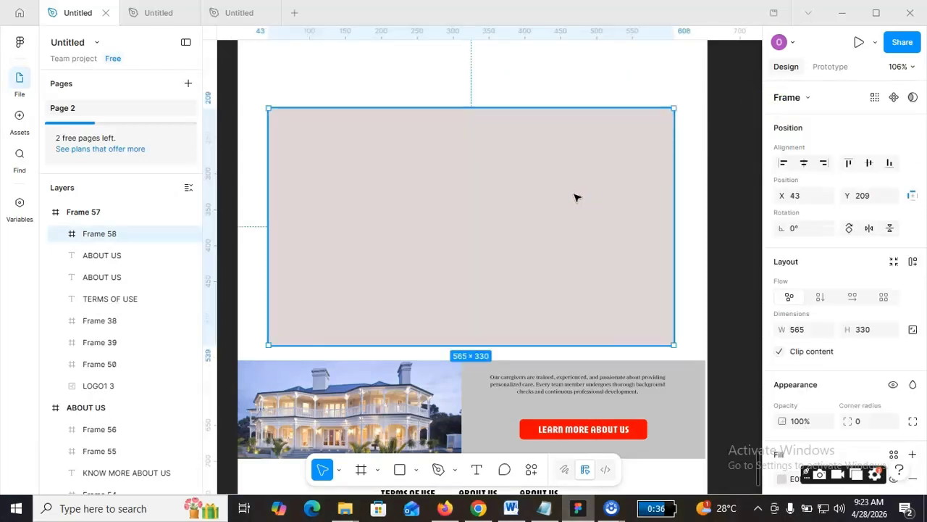
{"action": "scroll", "coordinate": [872, 333], "scroll_direction": "down", "scroll_amount": 2}
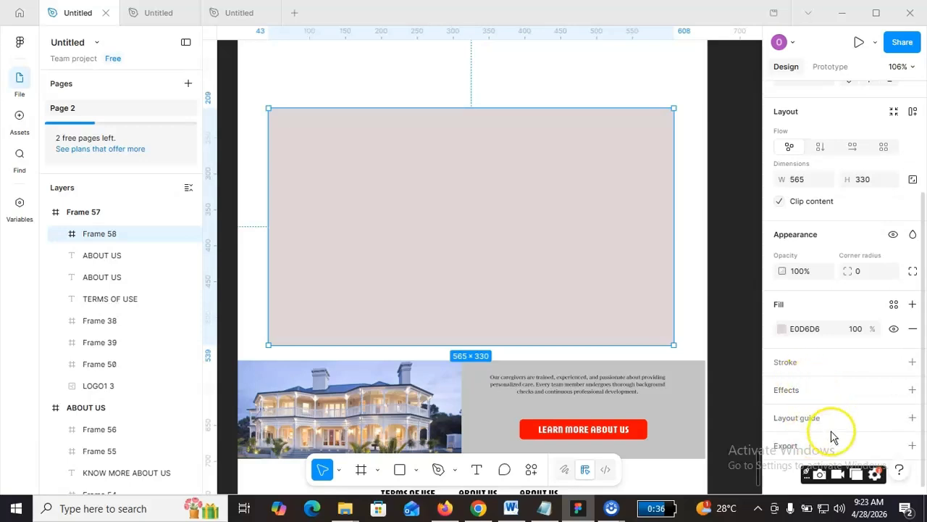
{"action": "left_click", "coordinate": [839, 394]}
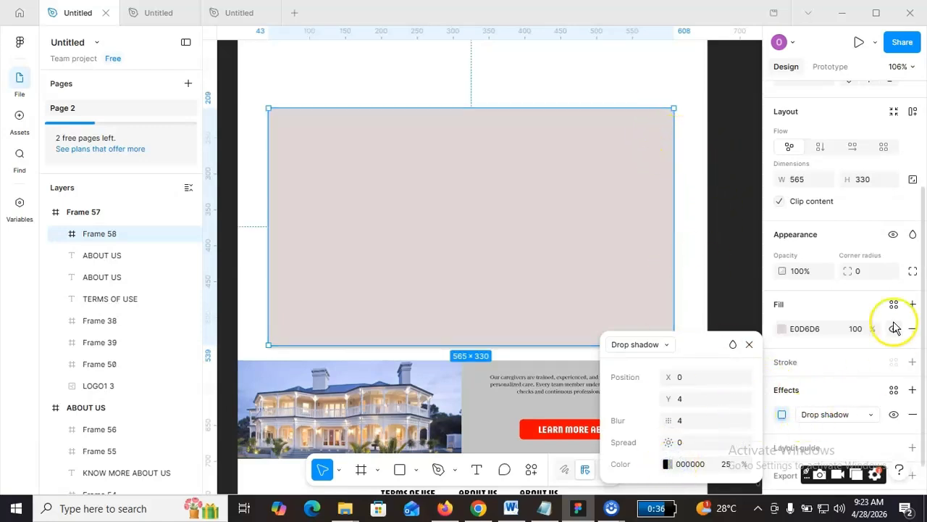
{"action": "left_click", "coordinate": [861, 271]}
{"action": "left_click", "coordinate": [859, 274]}
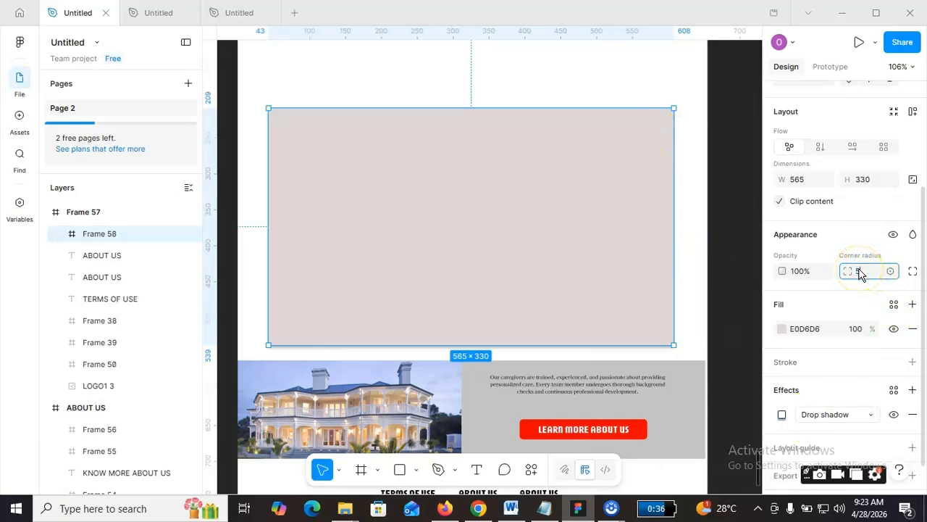
{"action": "type", "text": "5"}
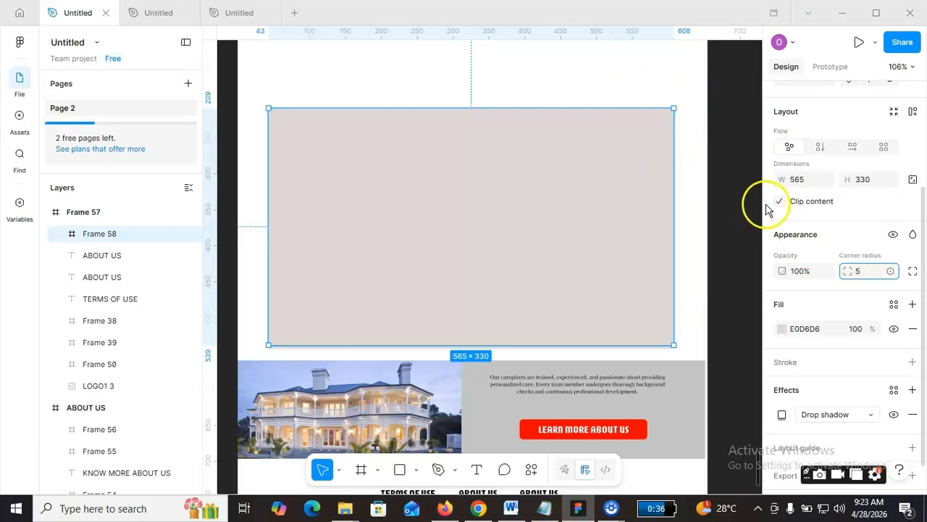
{"action": "left_click", "coordinate": [729, 141]}
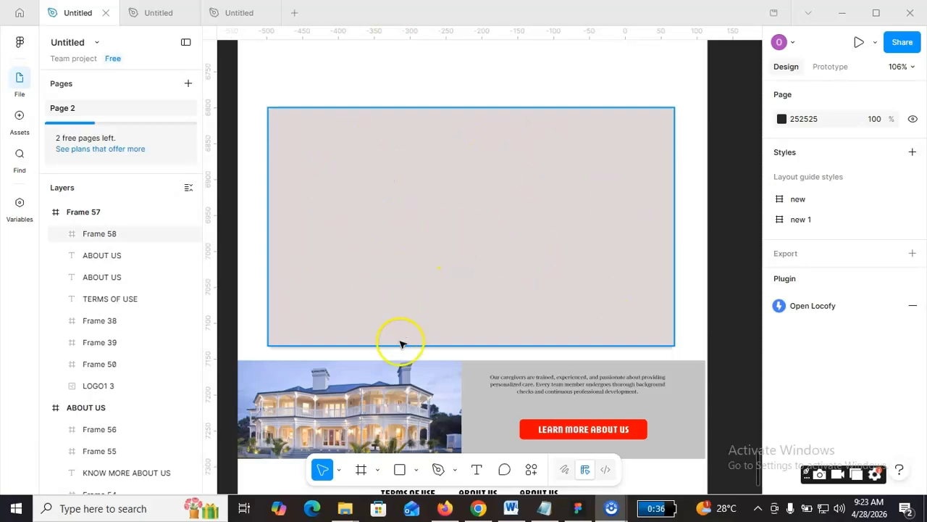
Load the picture "images (3)" from the Downloads folder for placing on the canvas.
{"action": "left_click", "coordinate": [418, 470]}
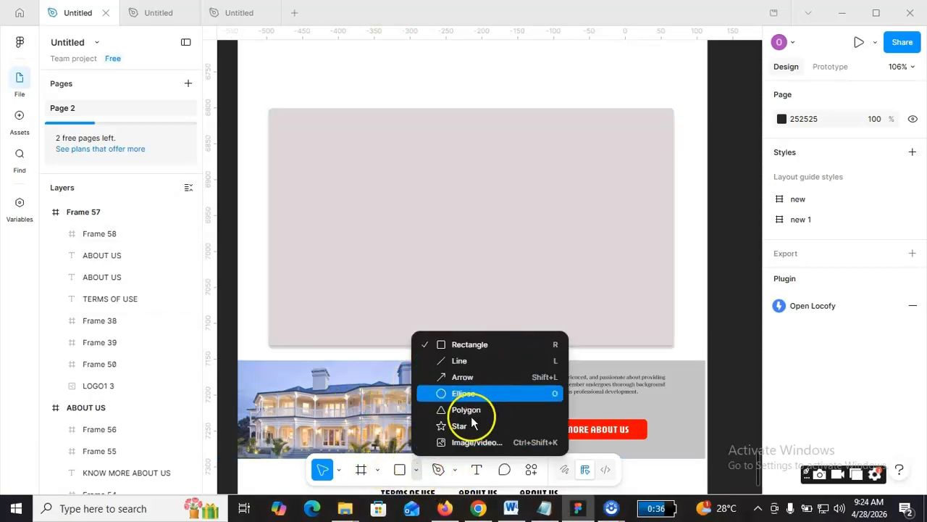
{"action": "left_click", "coordinate": [492, 441]}
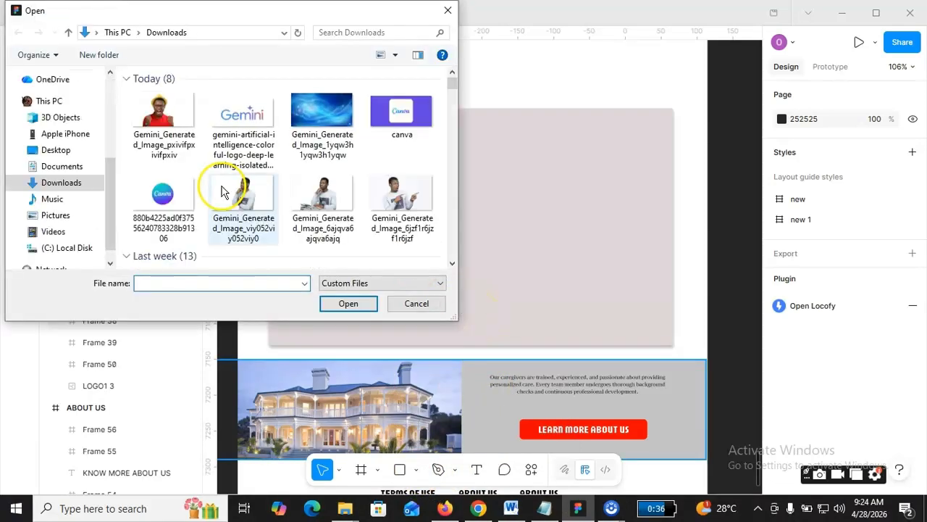
{"action": "scroll", "coordinate": [224, 190], "scroll_direction": "down", "scroll_amount": 3}
{"action": "scroll", "coordinate": [276, 169], "scroll_direction": "down", "scroll_amount": 1}
{"action": "scroll", "coordinate": [276, 168], "scroll_direction": "down", "scroll_amount": 2}
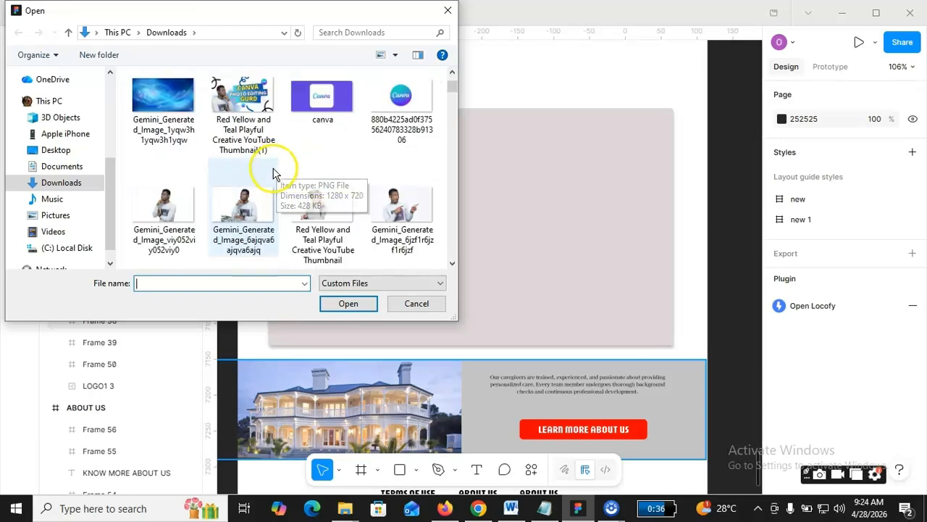
{"action": "scroll", "coordinate": [280, 166], "scroll_direction": "up", "scroll_amount": 2}
{"action": "scroll", "coordinate": [248, 176], "scroll_direction": "down", "scroll_amount": 2}
{"action": "scroll", "coordinate": [261, 195], "scroll_direction": "down", "scroll_amount": 6}
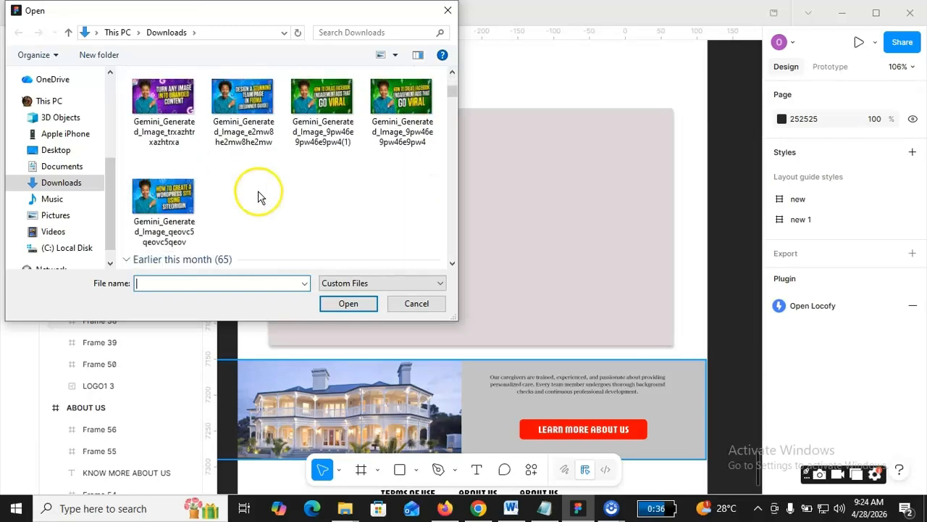
{"action": "scroll", "coordinate": [286, 216], "scroll_direction": "down", "scroll_amount": 6}
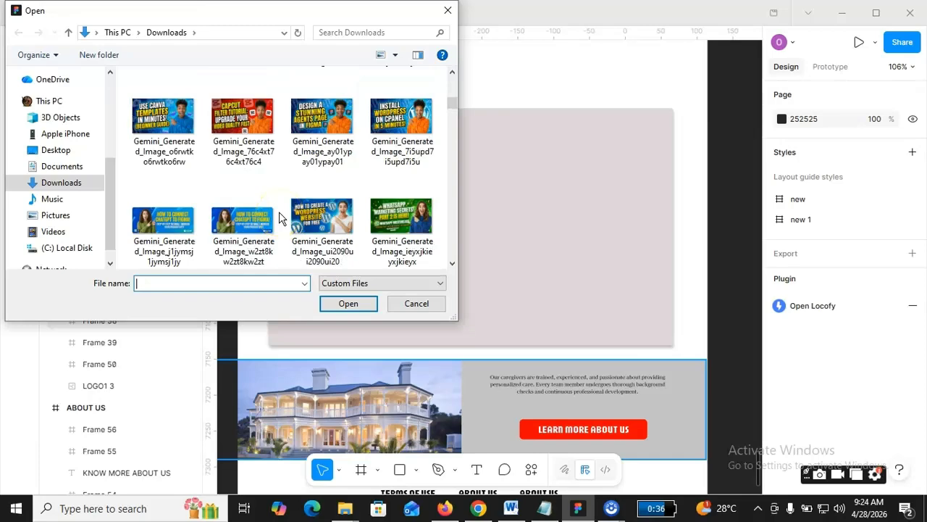
{"action": "scroll", "coordinate": [279, 211], "scroll_direction": "down", "scroll_amount": 8}
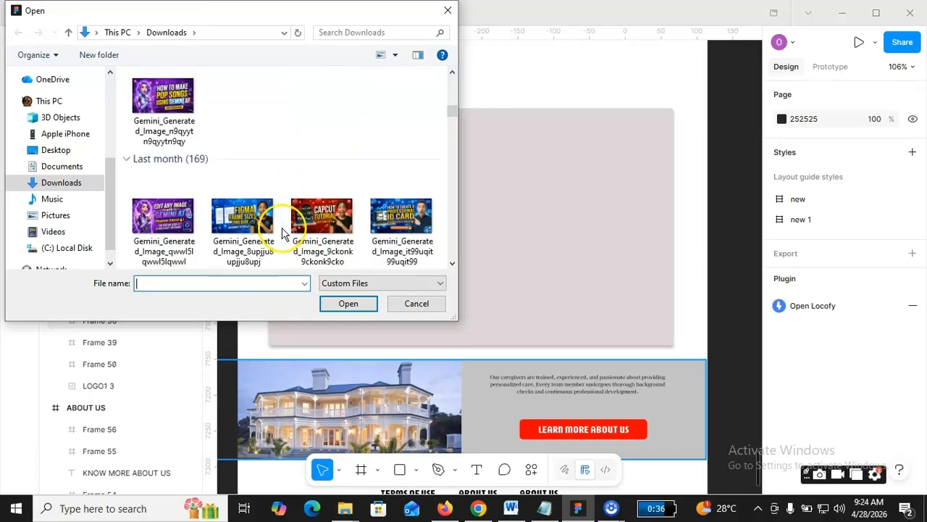
{"action": "scroll", "coordinate": [283, 234], "scroll_direction": "down", "scroll_amount": 8}
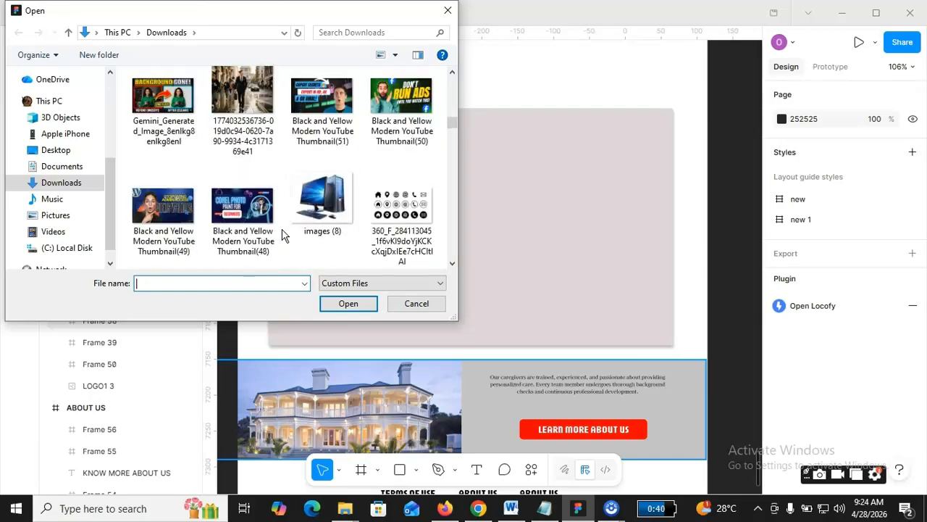
{"action": "scroll", "coordinate": [283, 233], "scroll_direction": "down", "scroll_amount": 8}
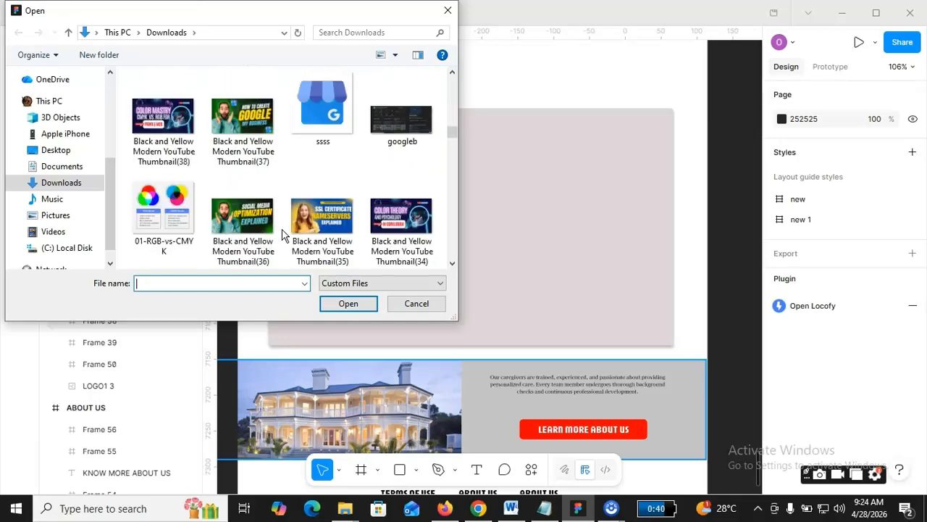
{"action": "scroll", "coordinate": [283, 233], "scroll_direction": "down", "scroll_amount": 8}
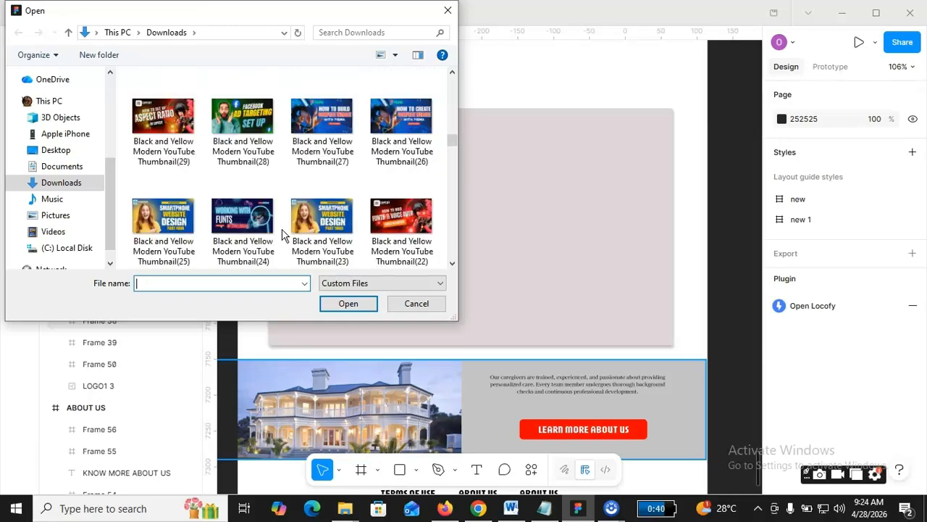
{"action": "scroll", "coordinate": [283, 233], "scroll_direction": "down", "scroll_amount": 8}
{"action": "left_click", "coordinate": [281, 221]}
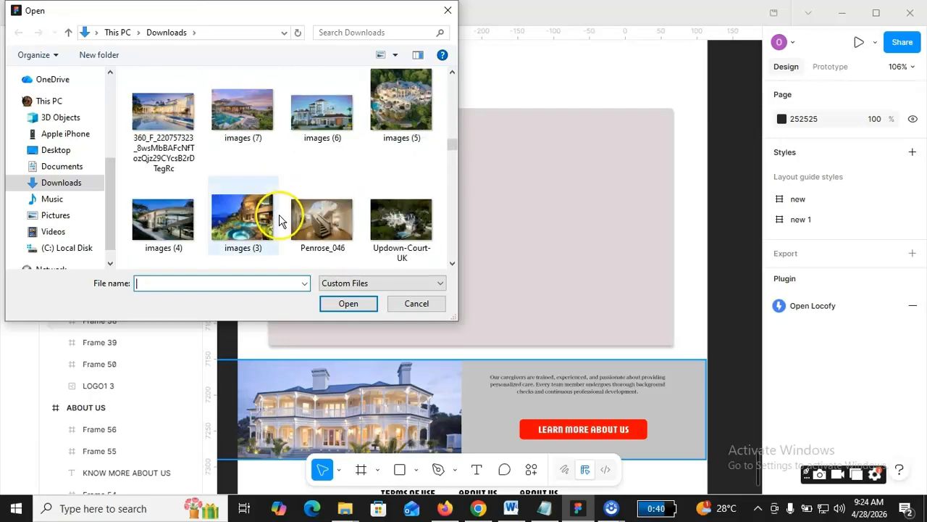
{"action": "left_click", "coordinate": [173, 225]}
{"action": "left_click", "coordinate": [252, 221]}
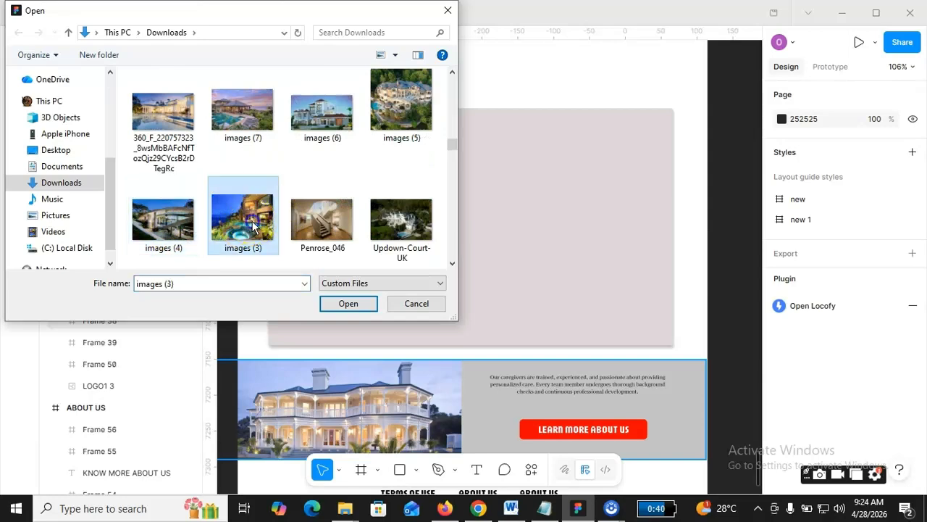
{"action": "left_click", "coordinate": [364, 305]}
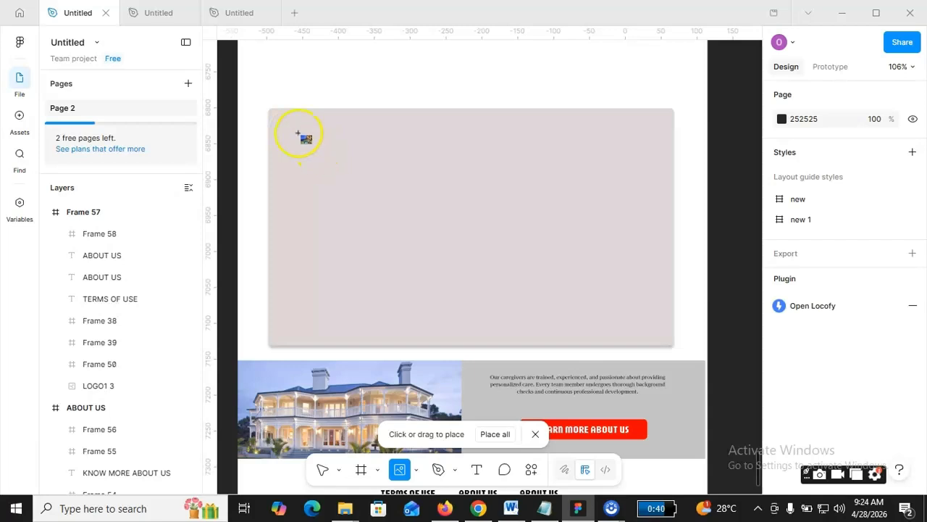
Place the pool house picture inside the beige frame, enlarge it to about 445 × 334, and move it to about X -146, Y -4.
{"action": "left_click_drag", "start_coordinate": [295, 132], "coordinate": [479, 341]}
{"action": "left_click_drag", "start_coordinate": [433, 141], "coordinate": [433, 99]}
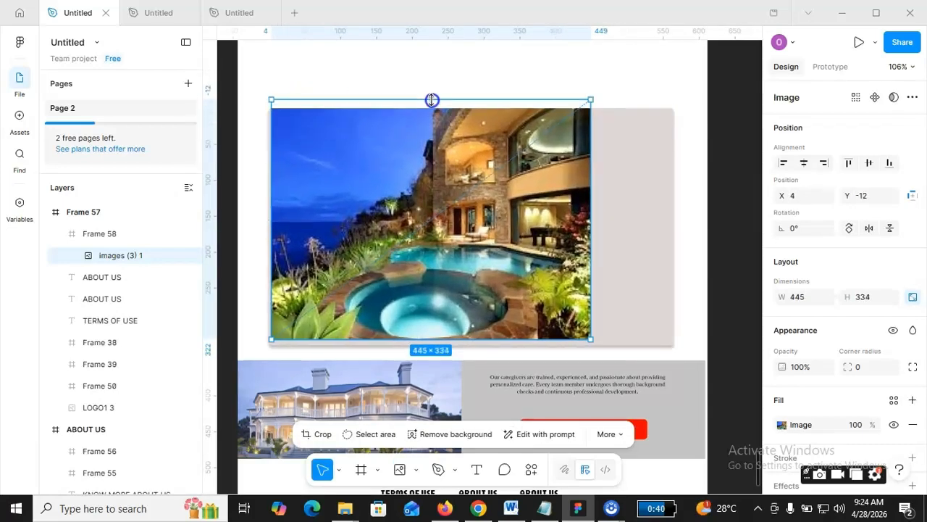
{"action": "left_click_drag", "start_coordinate": [470, 210], "coordinate": [364, 217]}
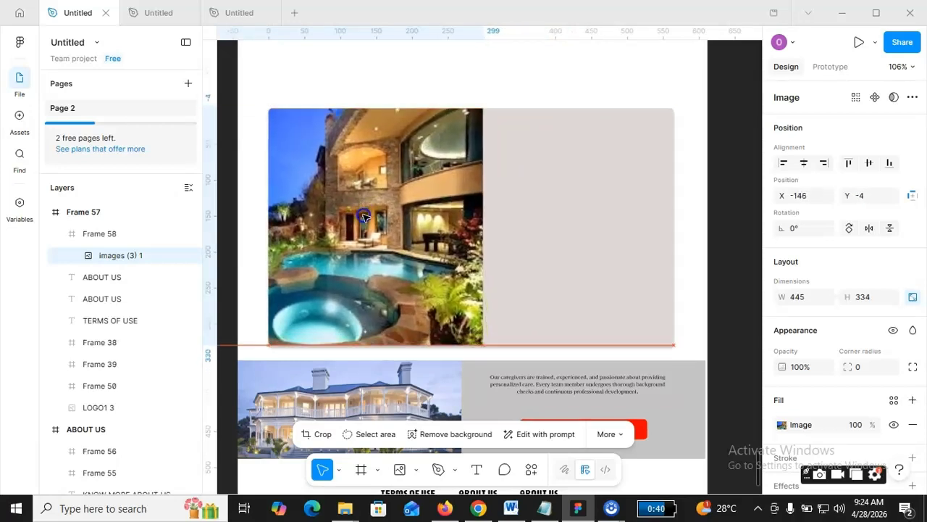
Resize and reposition the pool house picture so it fills the left part of the beige frame, slightly narrower than its right part.
{"action": "left_click_drag", "start_coordinate": [414, 346], "coordinate": [418, 361]}
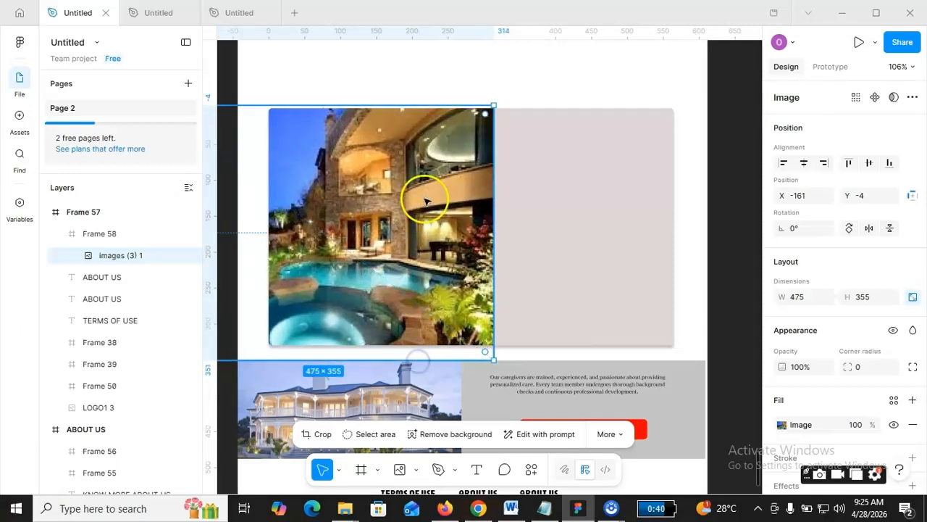
{"action": "left_click_drag", "start_coordinate": [422, 199], "coordinate": [338, 200]}
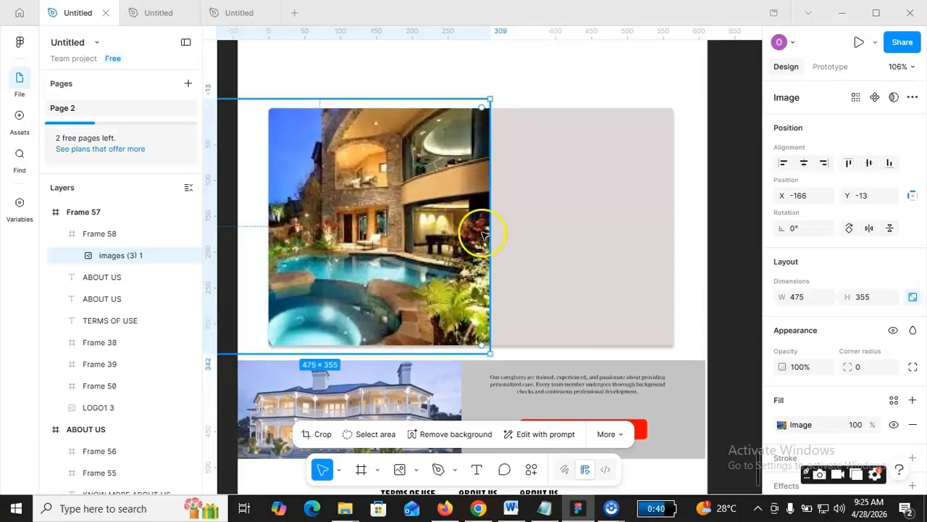
{"action": "left_click_drag", "start_coordinate": [431, 267], "coordinate": [410, 271]}
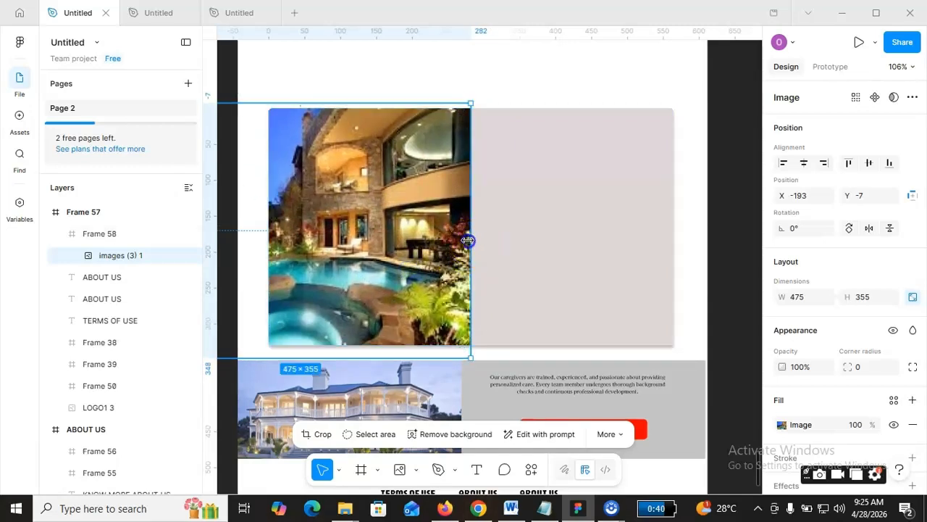
{"action": "mouse_move", "coordinate": [468, 240]}
{"action": "left_mouse_down"}
{"action": "mouse_move", "coordinate": [478, 240]}
{"action": "mouse_move", "coordinate": [464, 244]}
{"action": "left_mouse_up"}
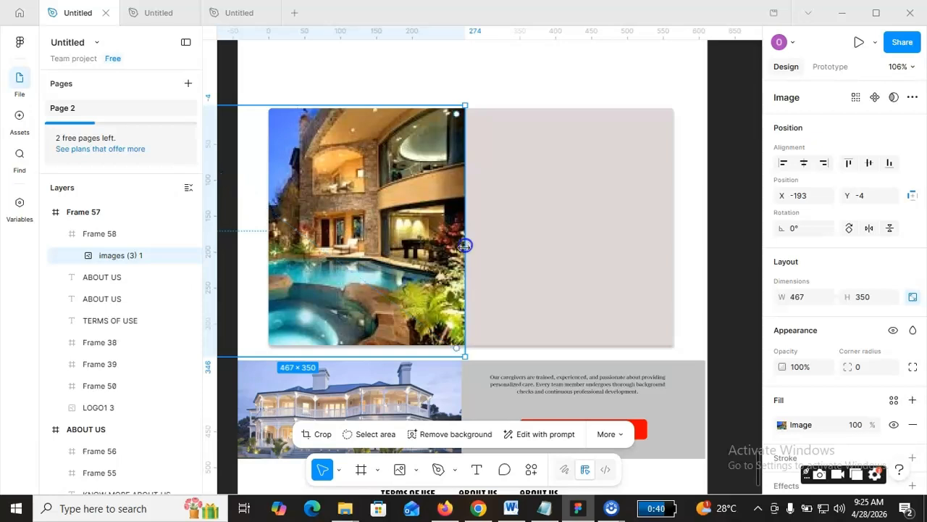
{"action": "left_click_drag", "start_coordinate": [464, 355], "coordinate": [455, 341]}
{"action": "left_click", "coordinate": [617, 71]}
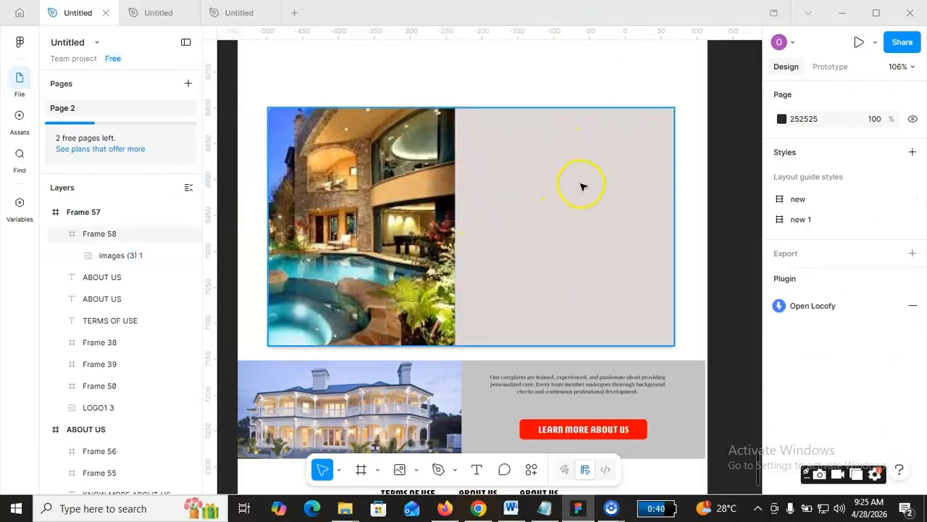
Draw a rectangle about 252 × 24 at X 284, Y 48 on the beige area beside the pool house picture.
{"action": "left_click", "coordinate": [378, 471]}
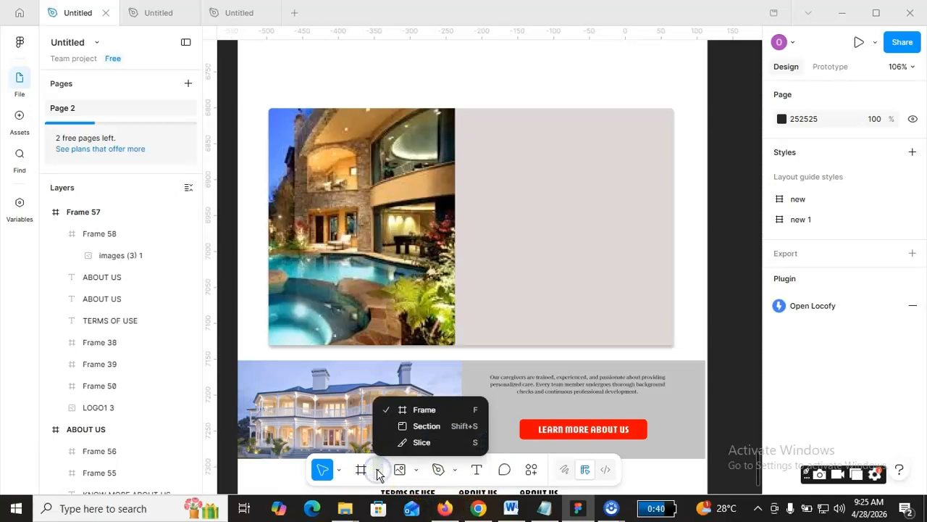
{"action": "left_click", "coordinate": [417, 472]}
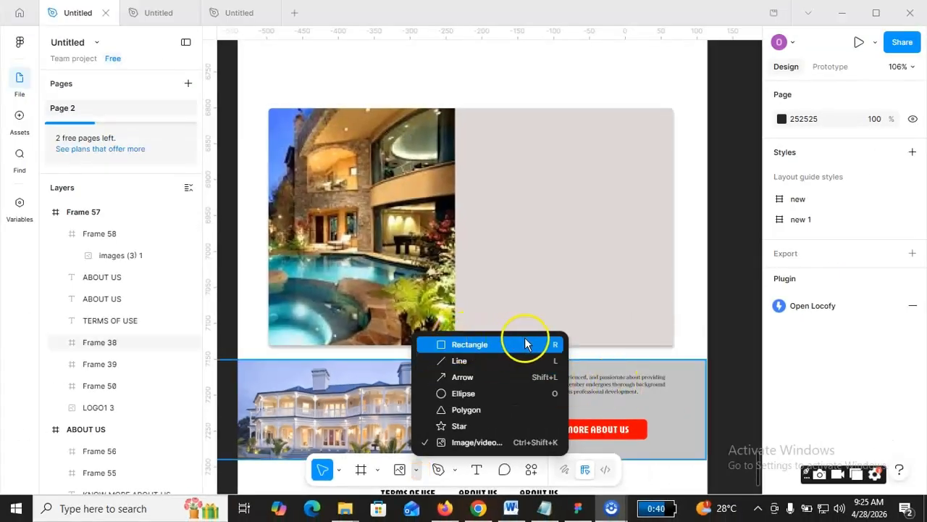
{"action": "left_click", "coordinate": [501, 345]}
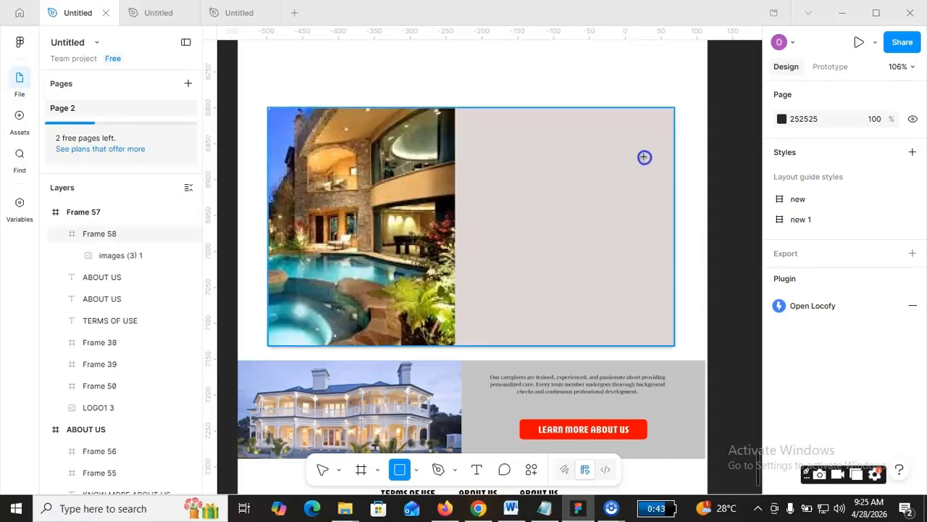
{"action": "left_click_drag", "start_coordinate": [473, 142], "coordinate": [646, 160]}
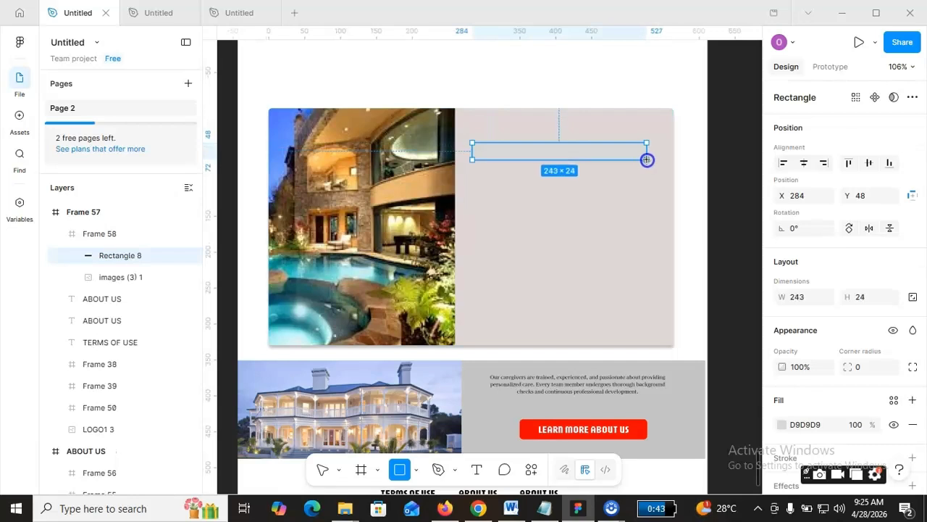
{"action": "left_click_drag", "start_coordinate": [647, 160], "coordinate": [653, 160]}
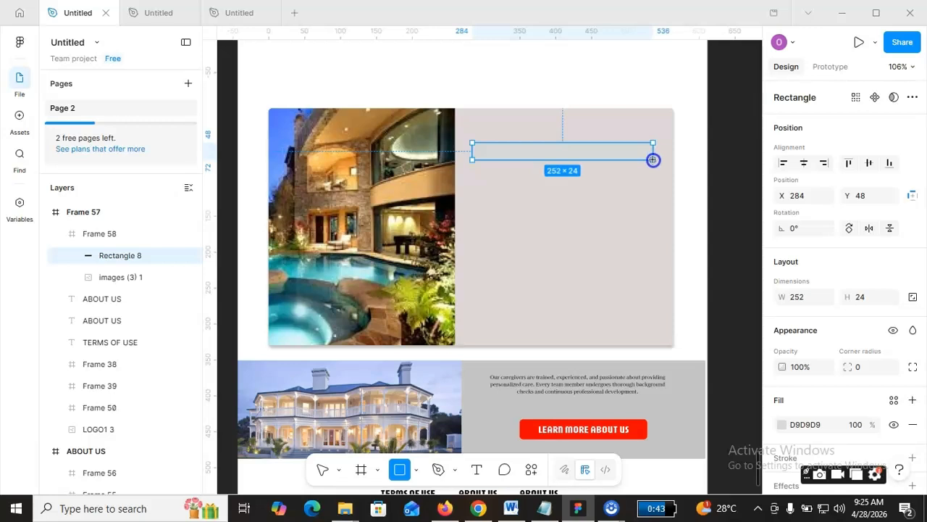
{"action": "left_click_drag", "start_coordinate": [652, 159], "coordinate": [653, 159]}
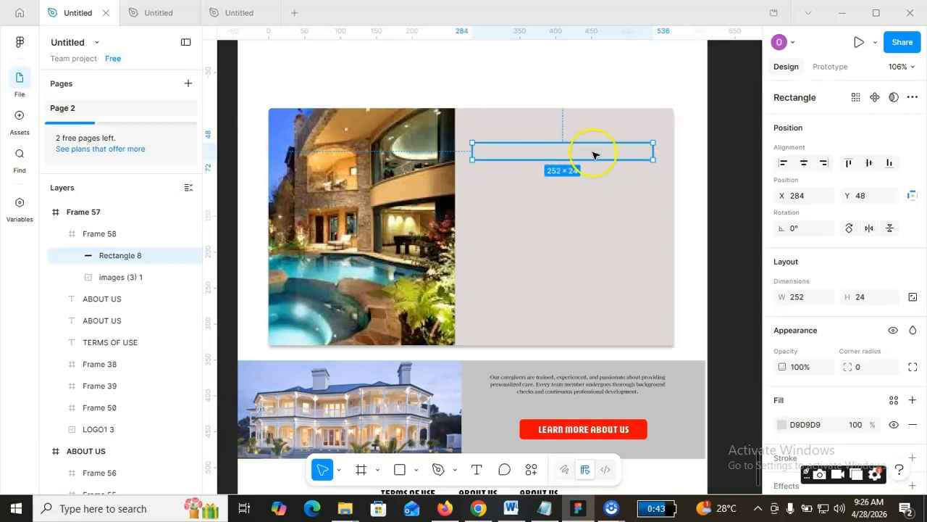
Fill the new 252 × 24 rectangle with white FFFFFF.
{"action": "left_click", "coordinate": [729, 169]}
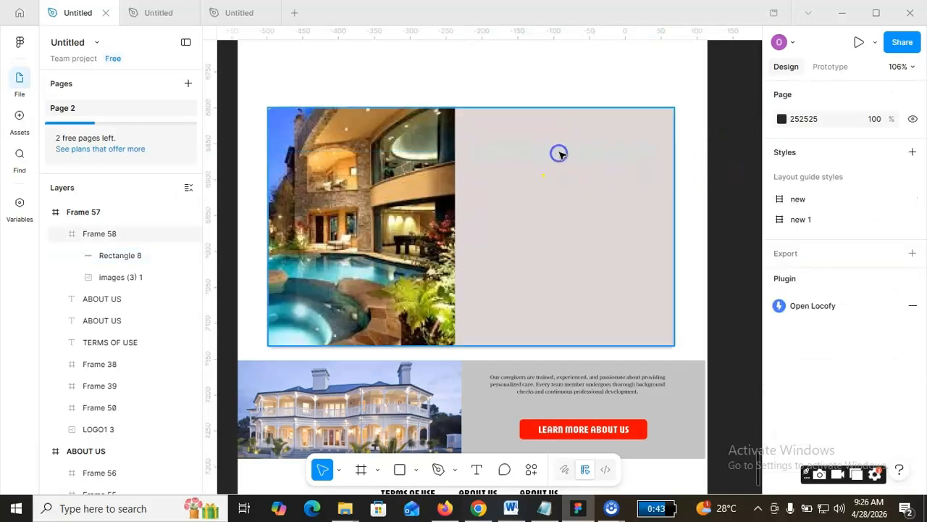
{"action": "left_click", "coordinate": [559, 154]}
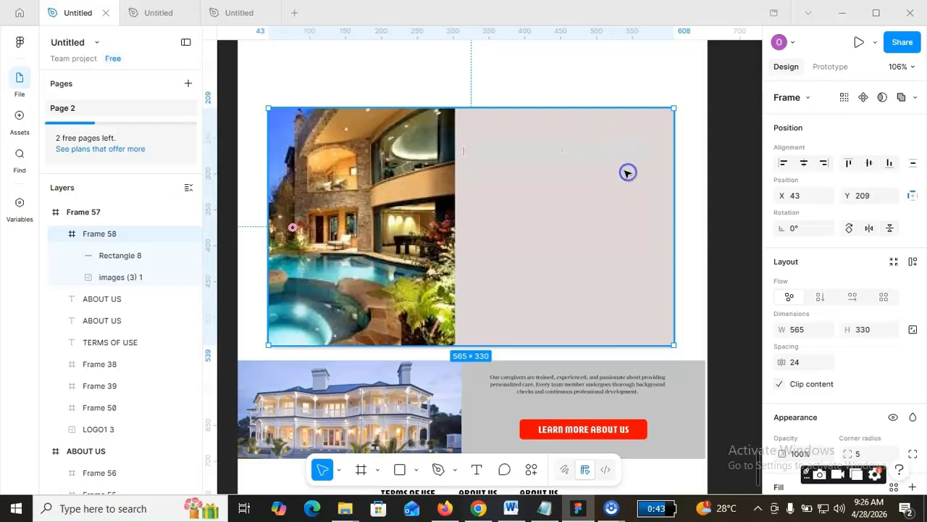
{"action": "left_click", "coordinate": [735, 169]}
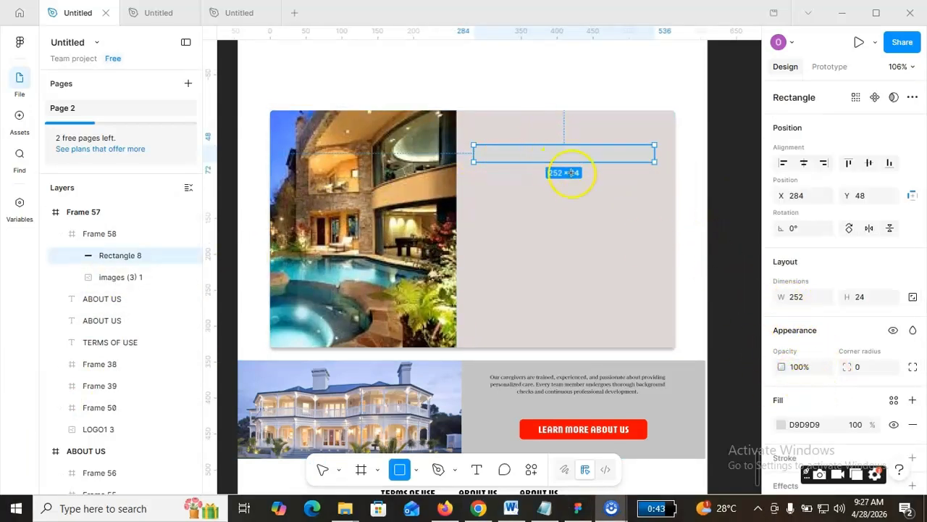
{"action": "left_click", "coordinate": [782, 423]}
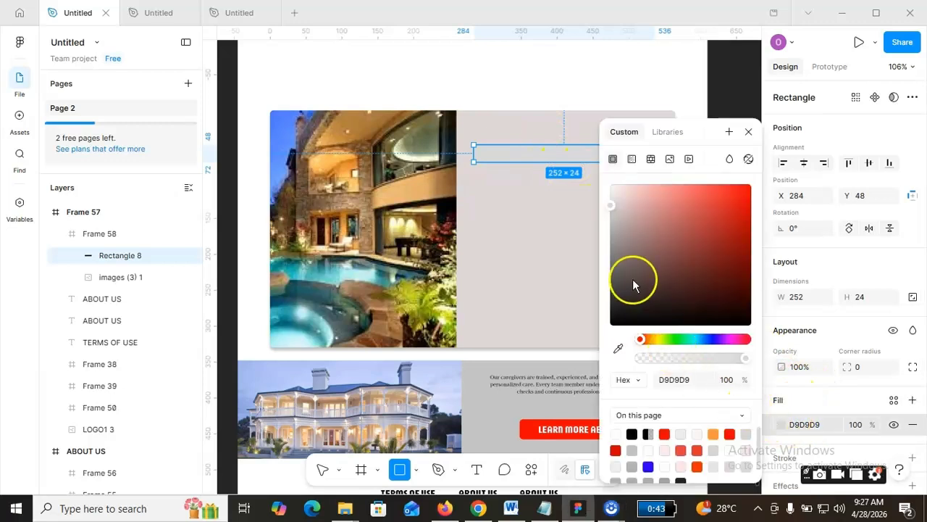
{"action": "left_click_drag", "start_coordinate": [611, 208], "coordinate": [598, 165]}
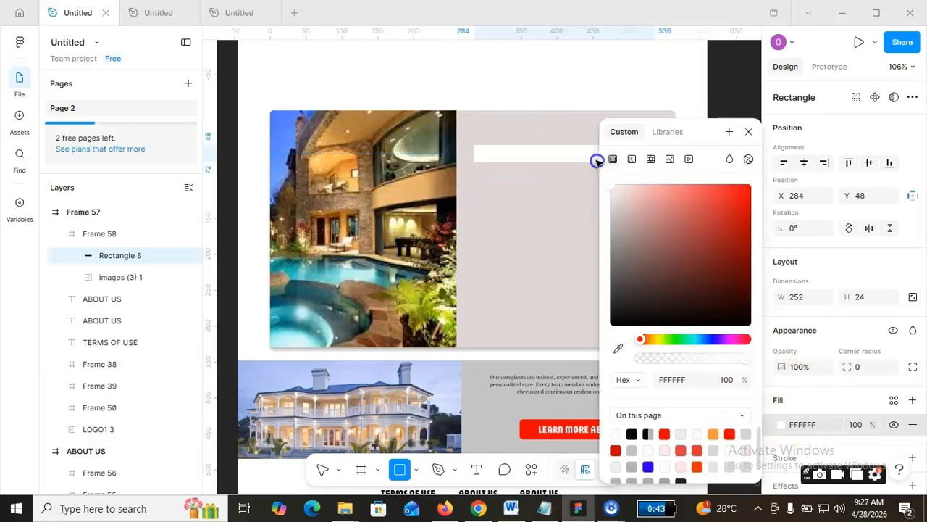
{"action": "left_click", "coordinate": [668, 82]}
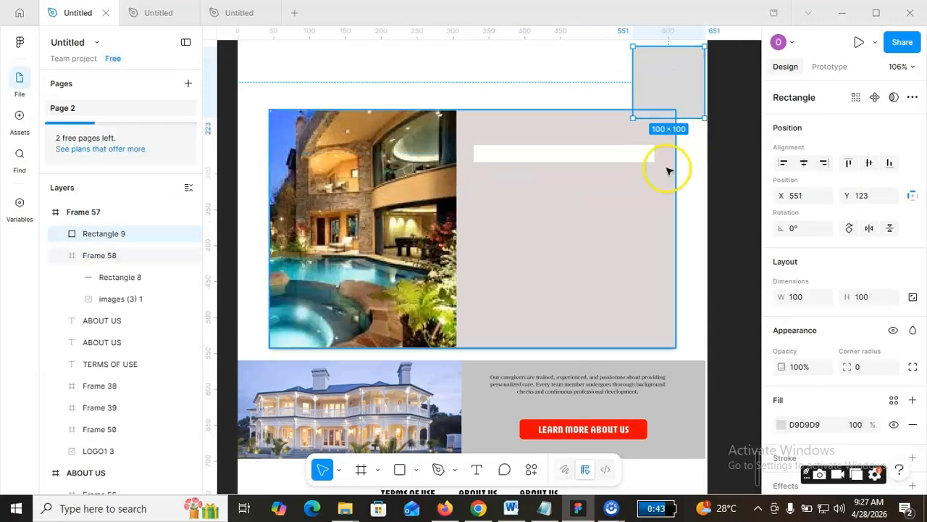
{"action": "left_click", "coordinate": [700, 183]}
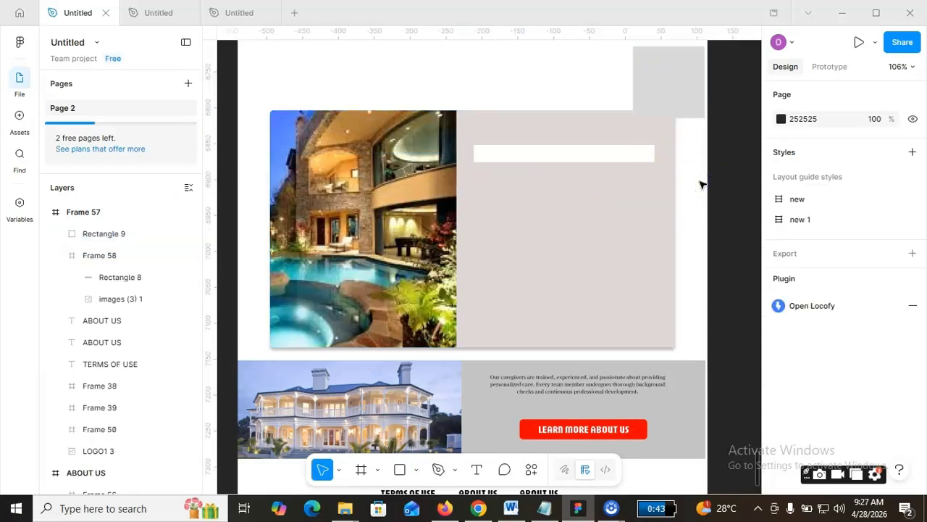
{"action": "left_click", "coordinate": [685, 65]}
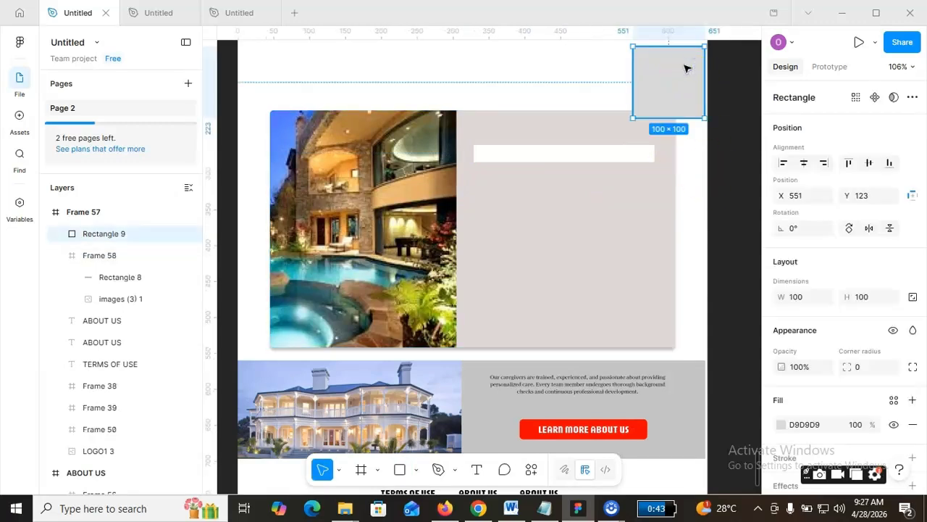
{"action": "key", "text": "Delete"}
Duplicate the white rectangle and place the copy below it at about X 282, Y 108.
{"action": "left_click", "coordinate": [586, 154]}
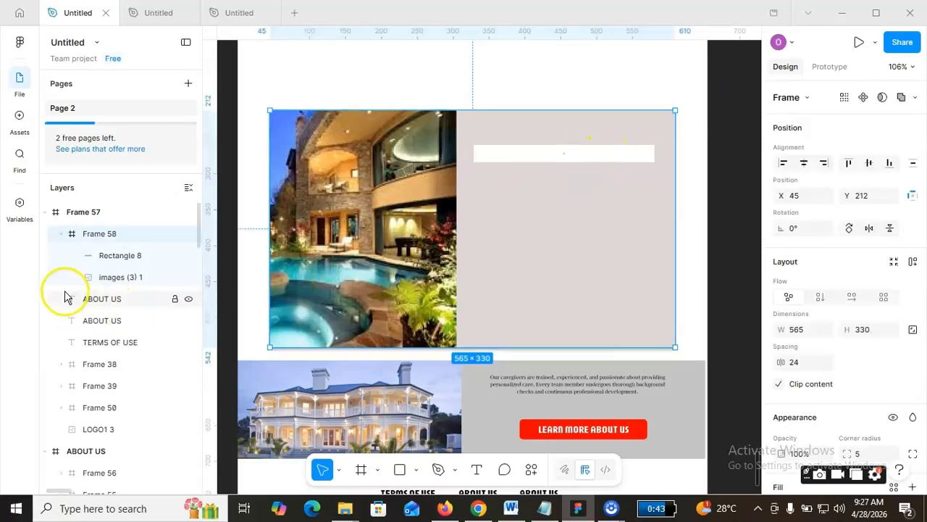
{"action": "left_click", "coordinate": [83, 257]}
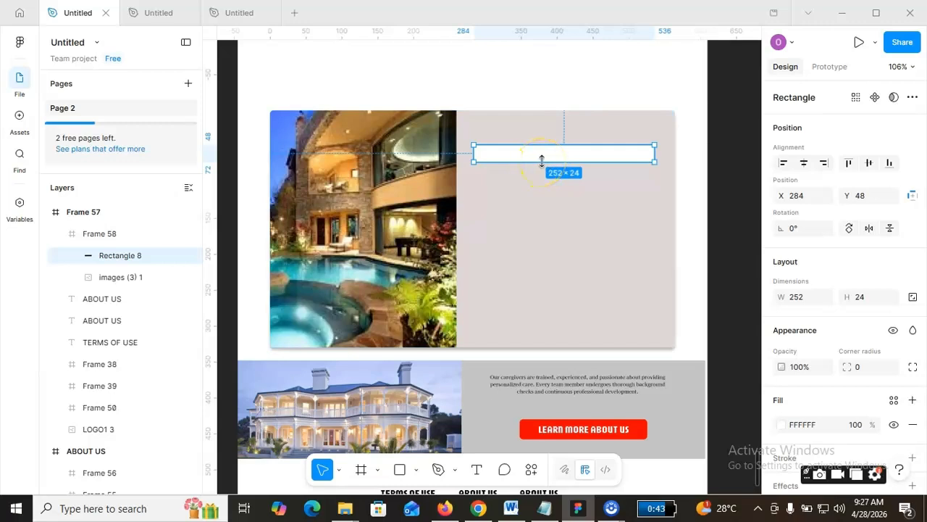
{"action": "key", "text": "ctrl+d"}
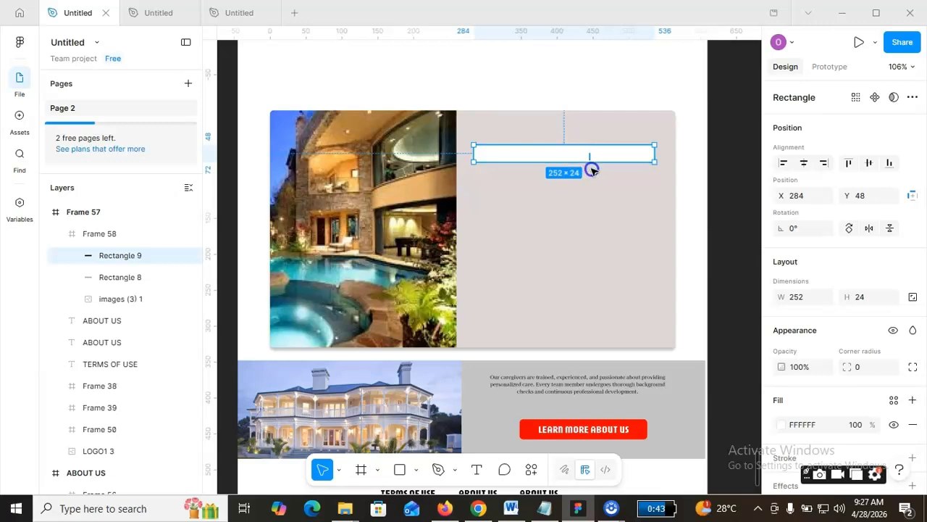
{"action": "key", "text": "ctrl+a"}
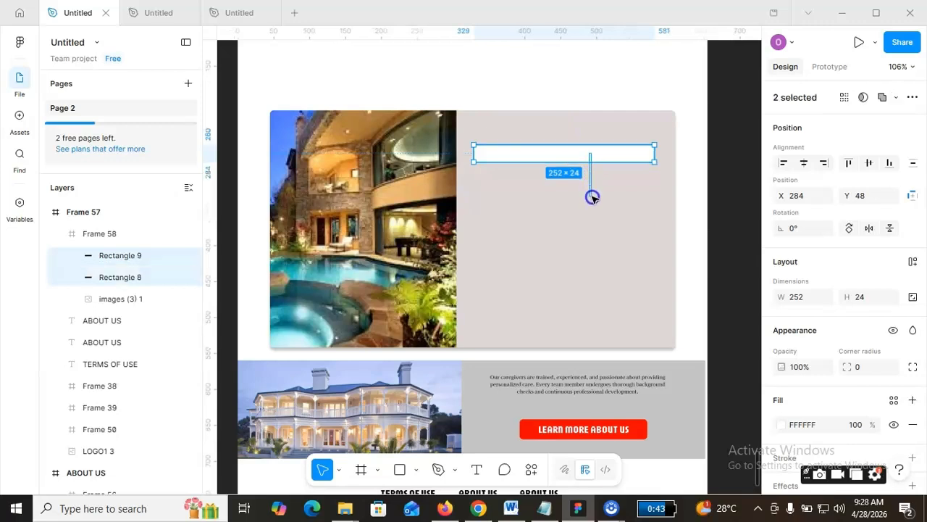
{"action": "left_click", "coordinate": [592, 197]}
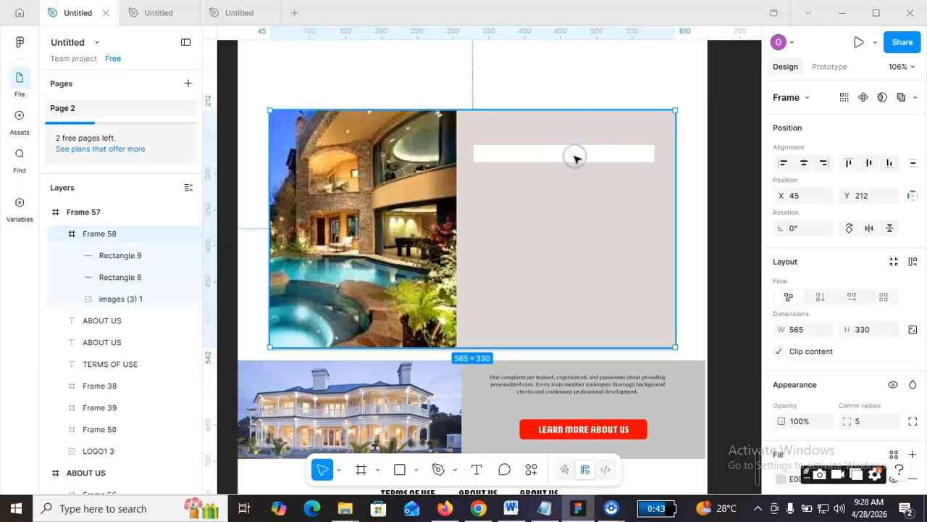
{"action": "left_click", "coordinate": [87, 277]}
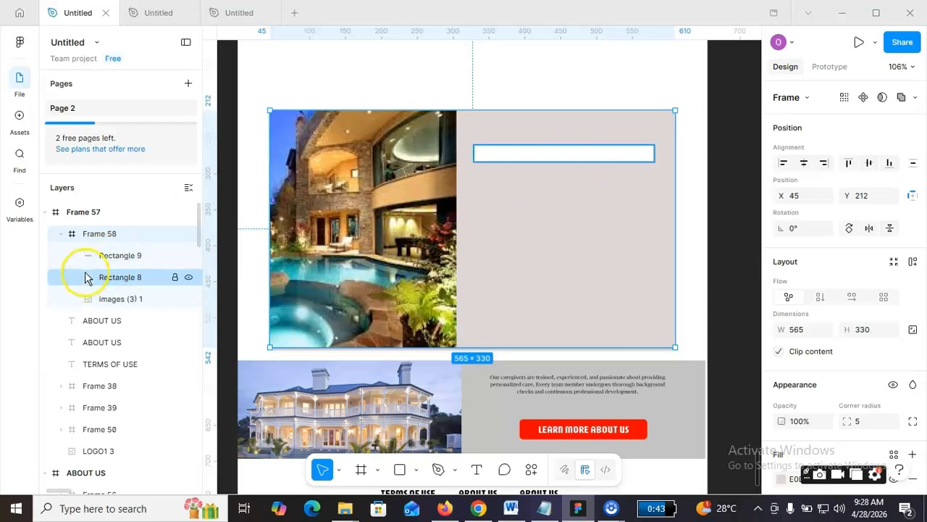
{"action": "left_click", "coordinate": [92, 256]}
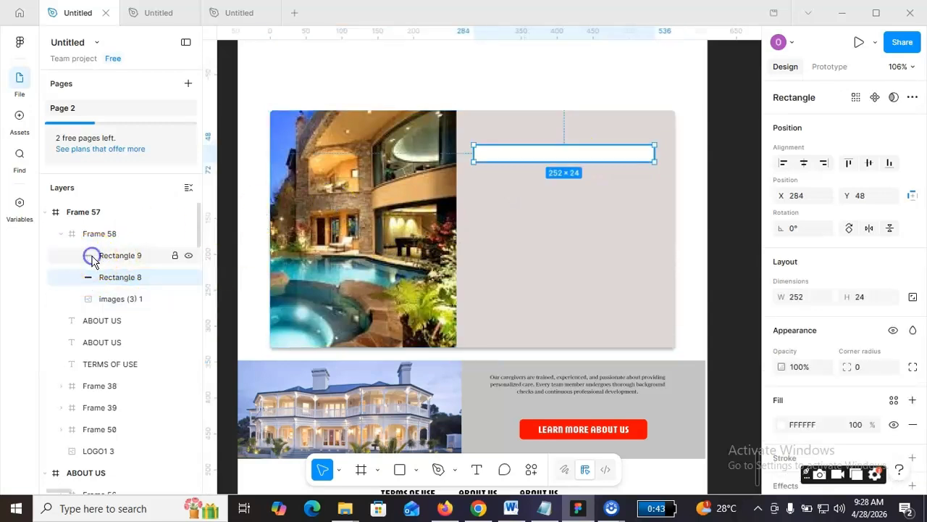
{"action": "left_click_drag", "start_coordinate": [576, 153], "coordinate": [571, 196]}
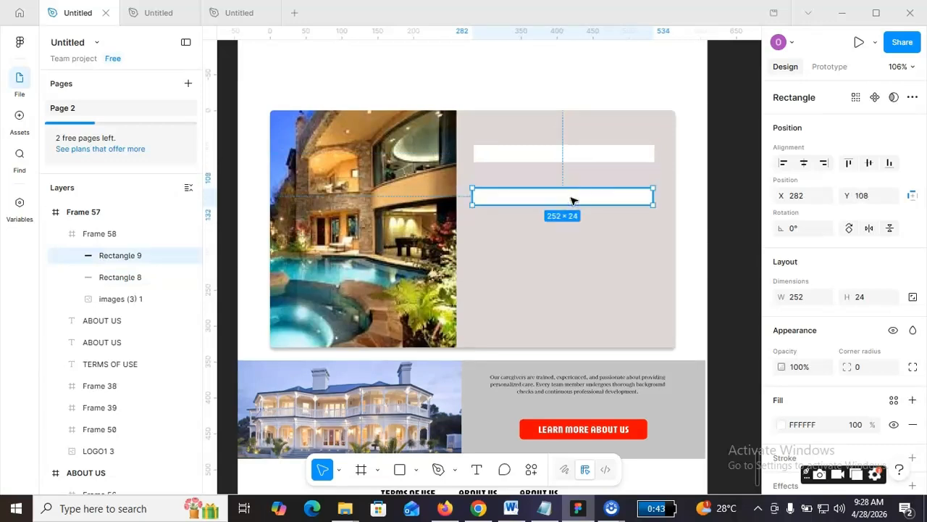
Duplicate the second white bar, place the copy below at about Y 165, and stretch its height to about 100.
{"action": "key", "text": "ctrl+d"}
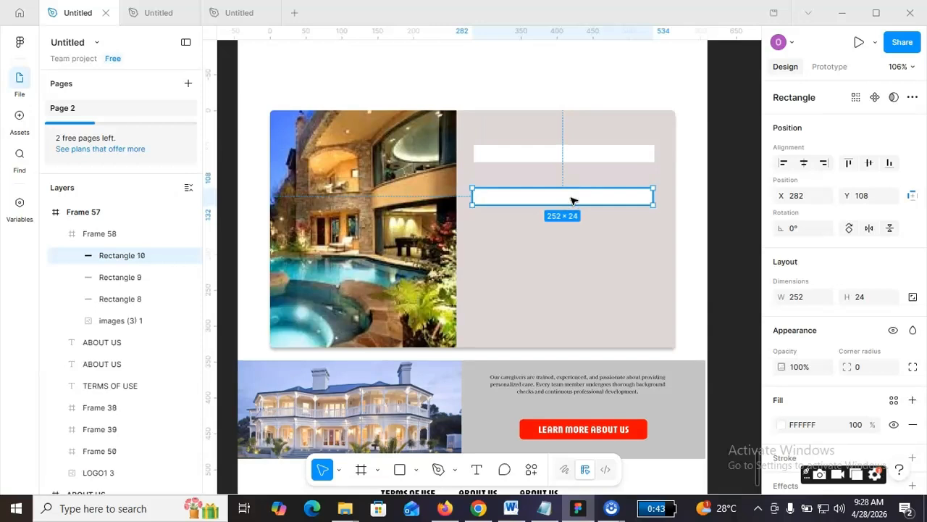
{"action": "left_click_drag", "start_coordinate": [571, 198], "coordinate": [570, 236]}
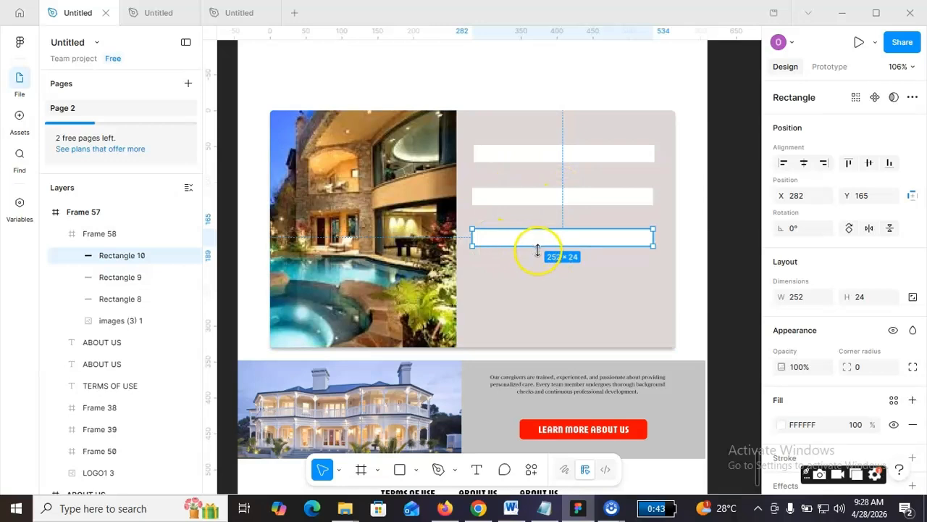
{"action": "left_click_drag", "start_coordinate": [555, 261], "coordinate": [554, 300]}
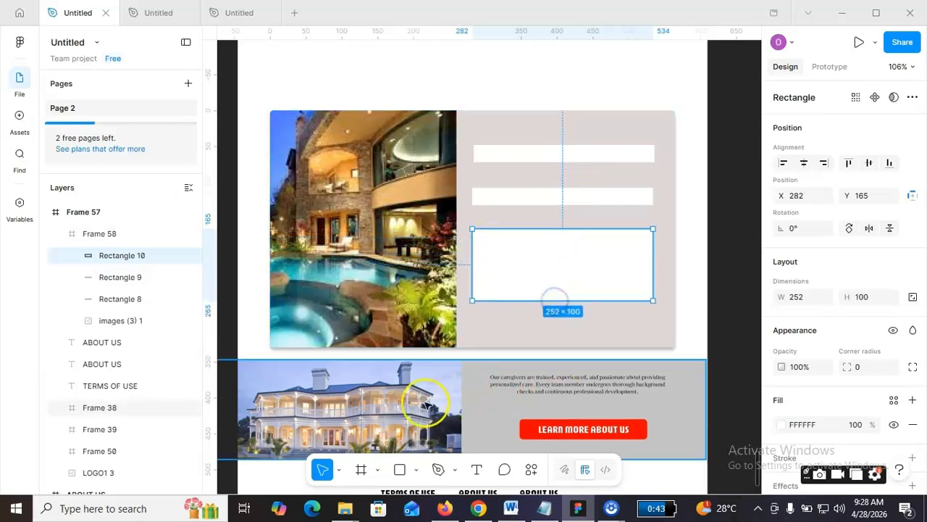
Draw a small frame about 74 × 22 at X 282, Y 283, below the tall white rectangle.
{"action": "left_click", "coordinate": [362, 471]}
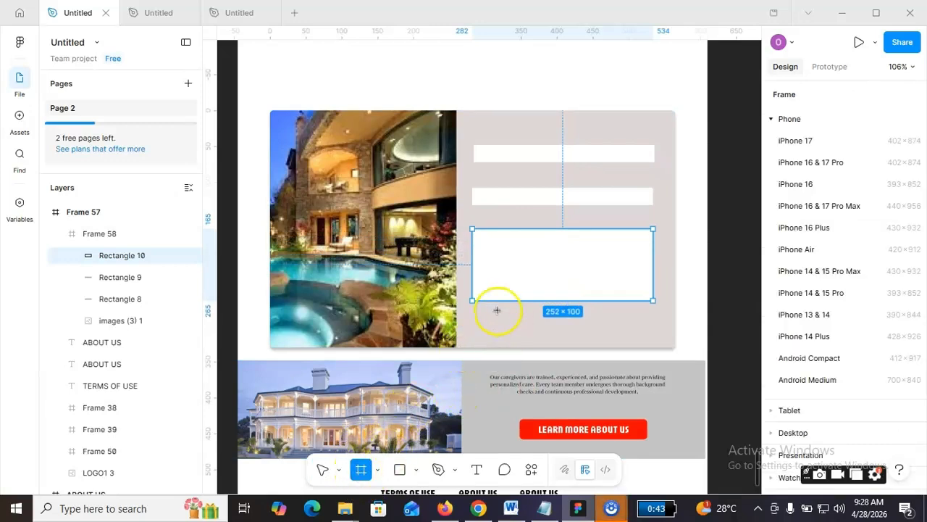
{"action": "left_click_drag", "start_coordinate": [472, 314], "coordinate": [525, 330]}
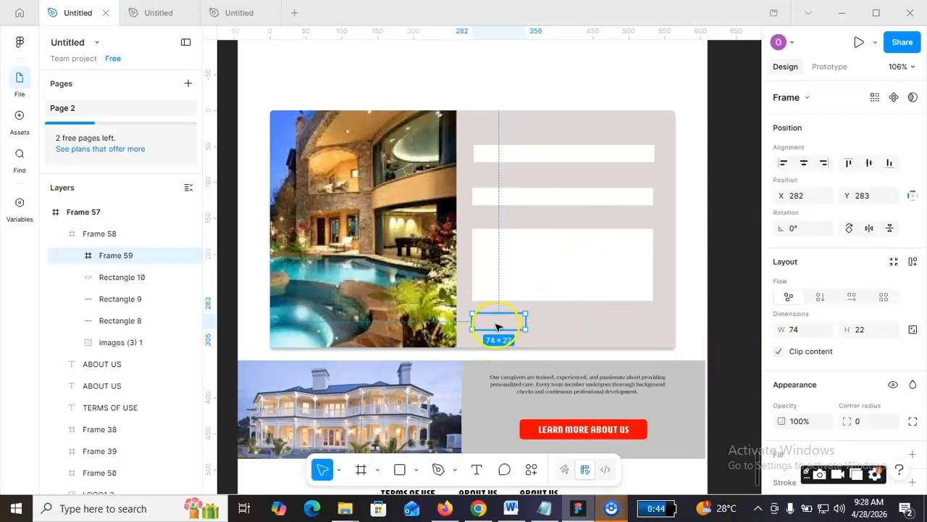
{"action": "left_click", "coordinate": [496, 324]}
Fill the small frame below the tall white rectangle with red FF0000 and set its corner radius to 5.
{"action": "scroll", "coordinate": [861, 363], "scroll_direction": "down", "scroll_amount": 3}
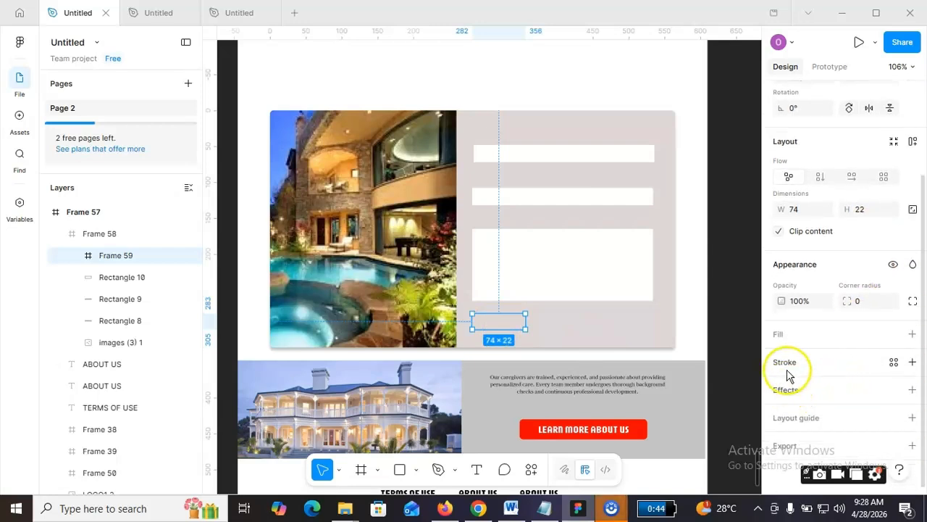
{"action": "left_click", "coordinate": [775, 334]}
{"action": "left_click", "coordinate": [750, 186]}
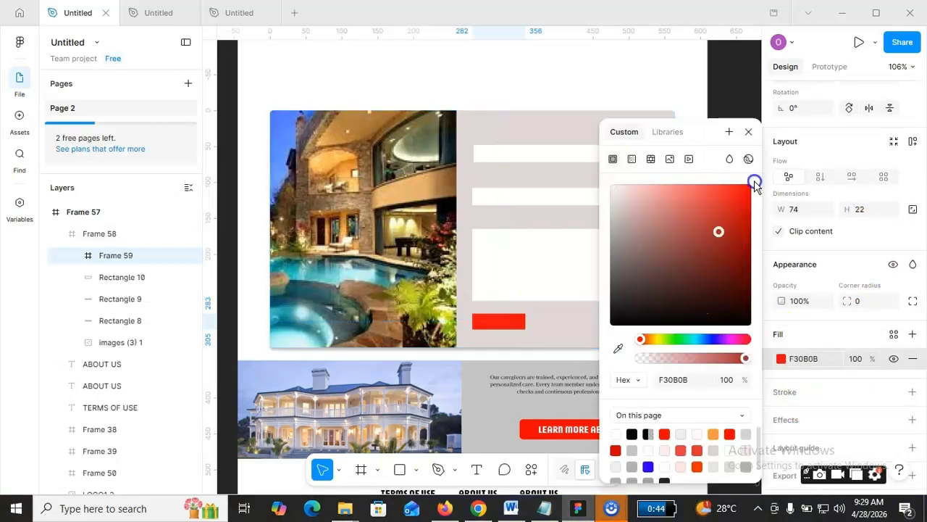
{"action": "left_click", "coordinate": [748, 132]}
{"action": "left_click", "coordinate": [866, 301]}
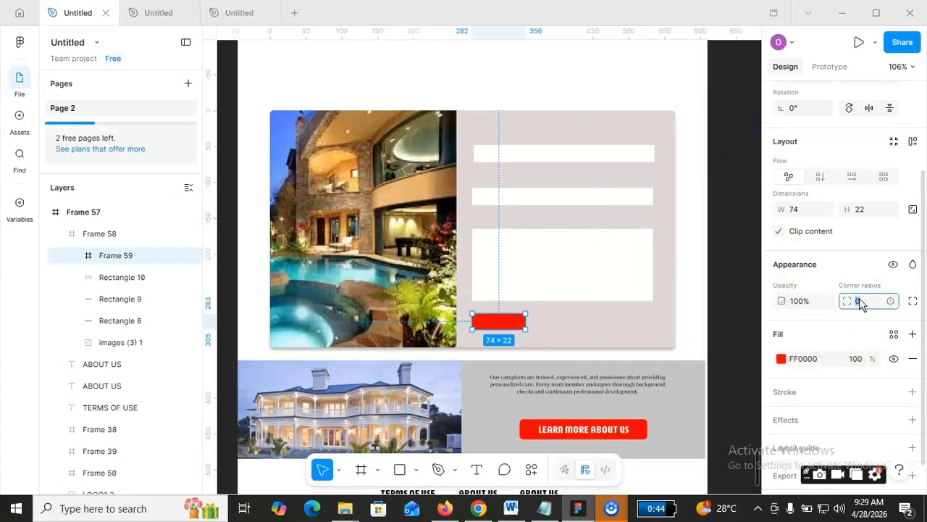
{"action": "type", "text": "5"}
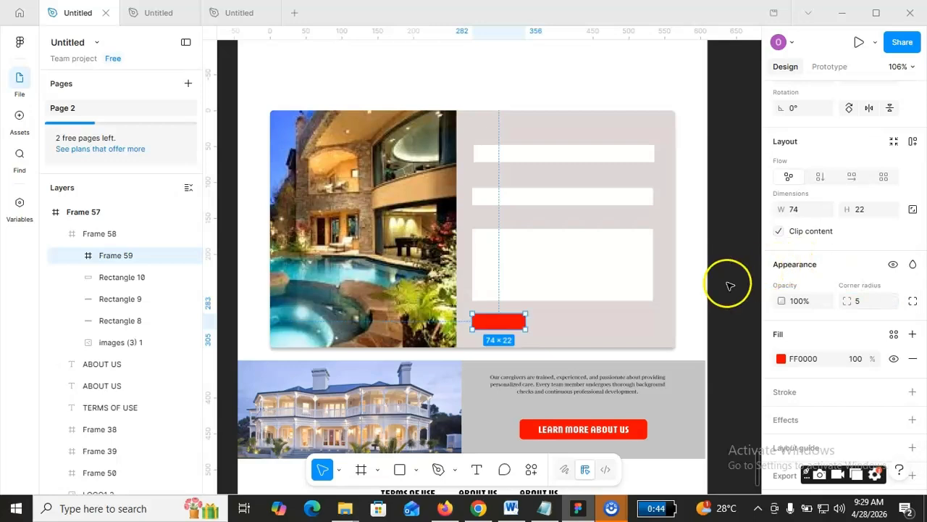
{"action": "left_click", "coordinate": [729, 285]}
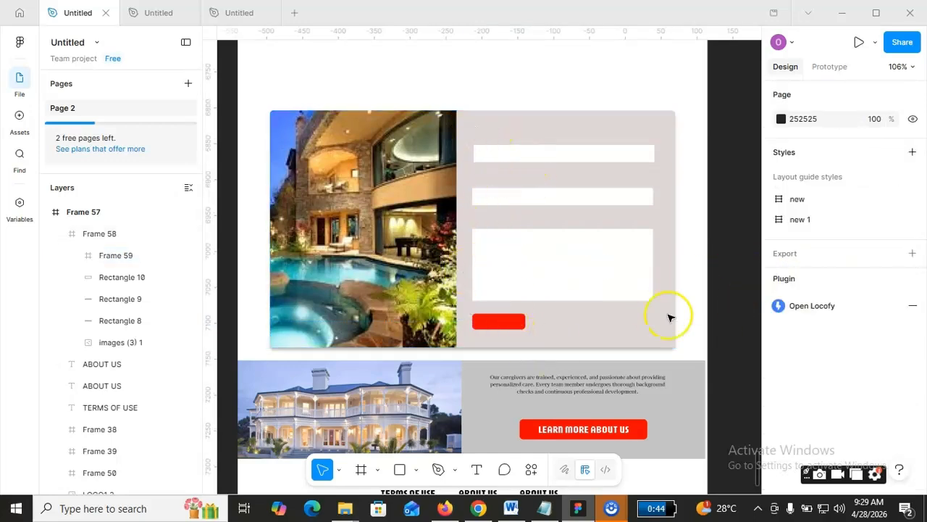
Duplicate the LEARN MORE ABOUT US button text and place the copy above the card's first white bar at about X 356, Y 22.
{"action": "left_click", "coordinate": [589, 431]}
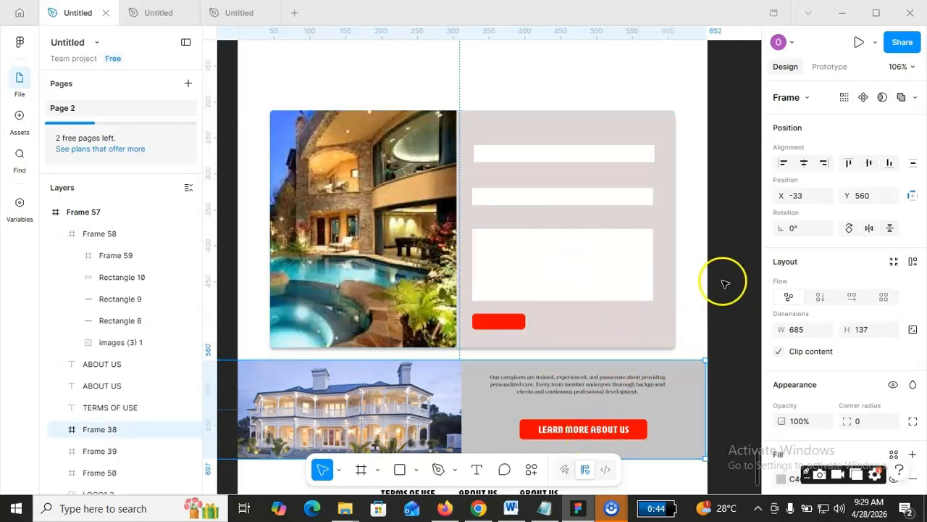
{"action": "left_click", "coordinate": [748, 260]}
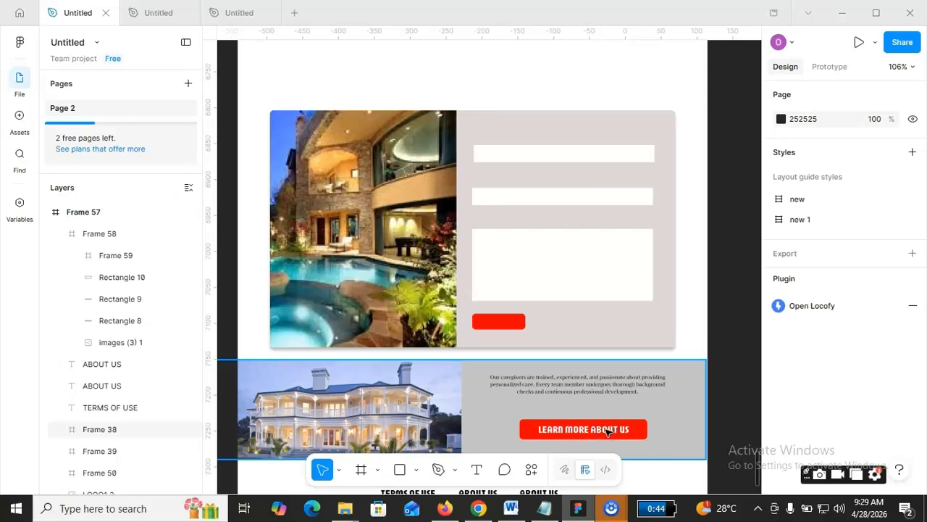
{"action": "double_click", "coordinate": [580, 432]}
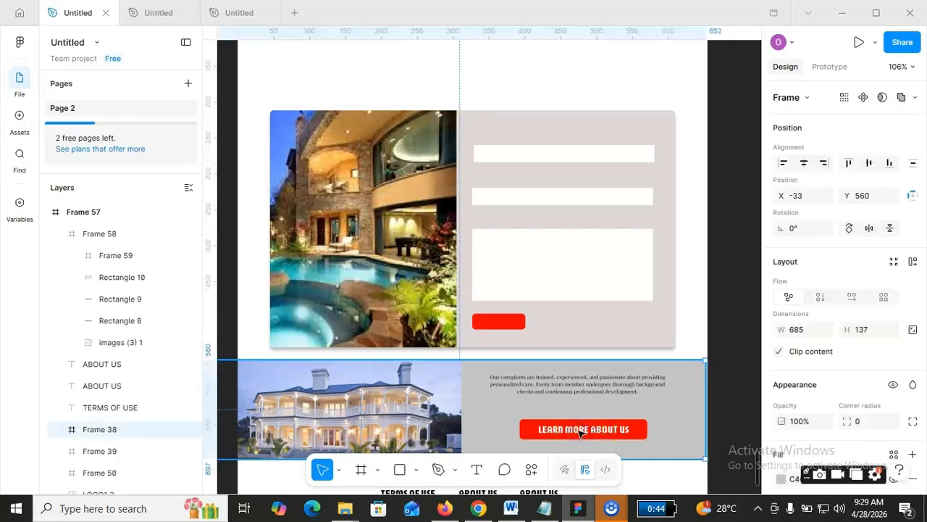
{"action": "left_click", "coordinate": [573, 389]}
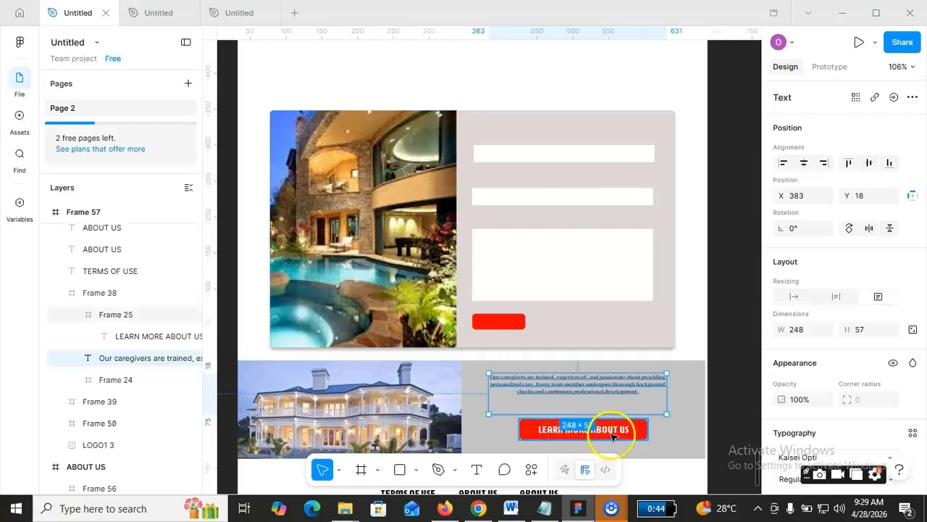
{"action": "left_click", "coordinate": [612, 436]}
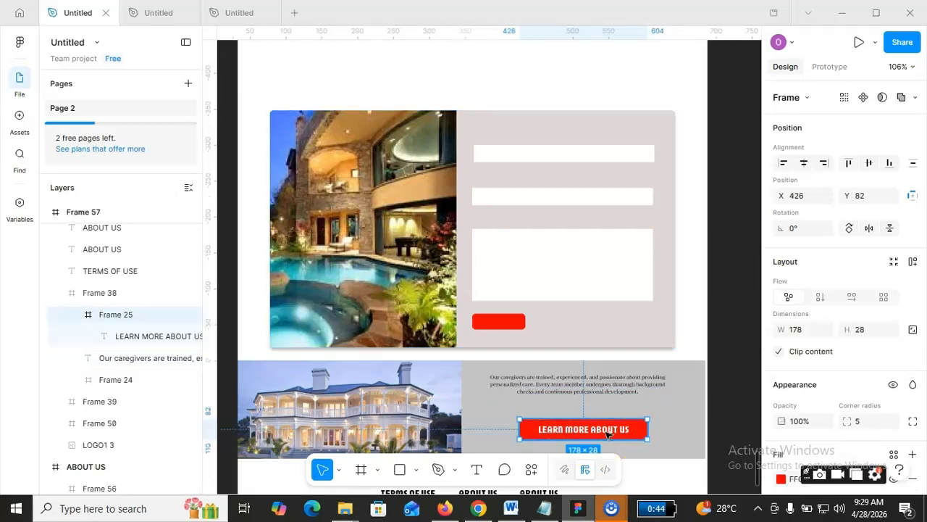
{"action": "double_click", "coordinate": [607, 433]}
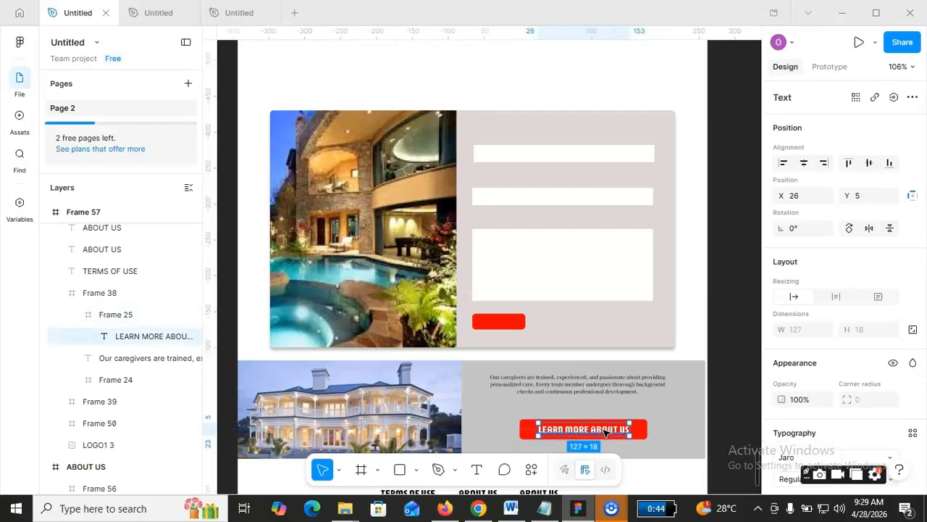
{"action": "key", "text": "ctrl+d"}
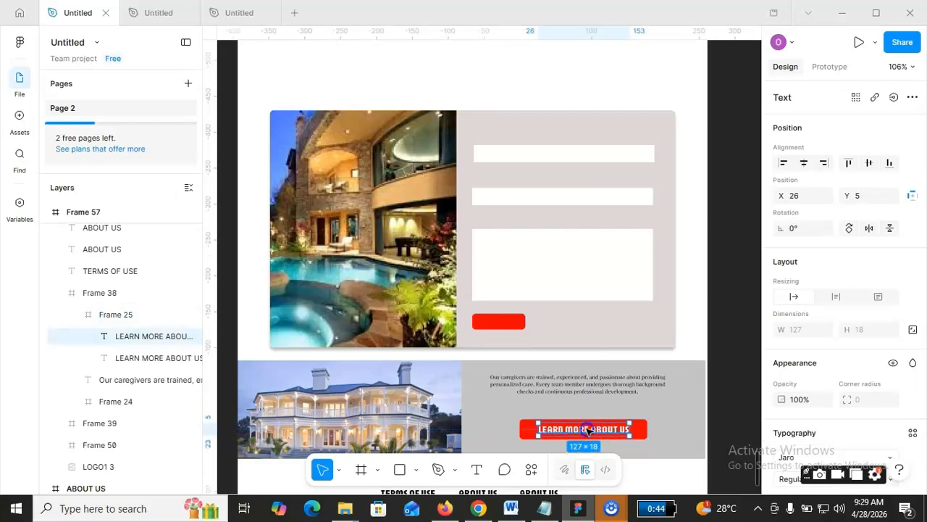
{"action": "left_click_drag", "start_coordinate": [587, 430], "coordinate": [578, 134]}
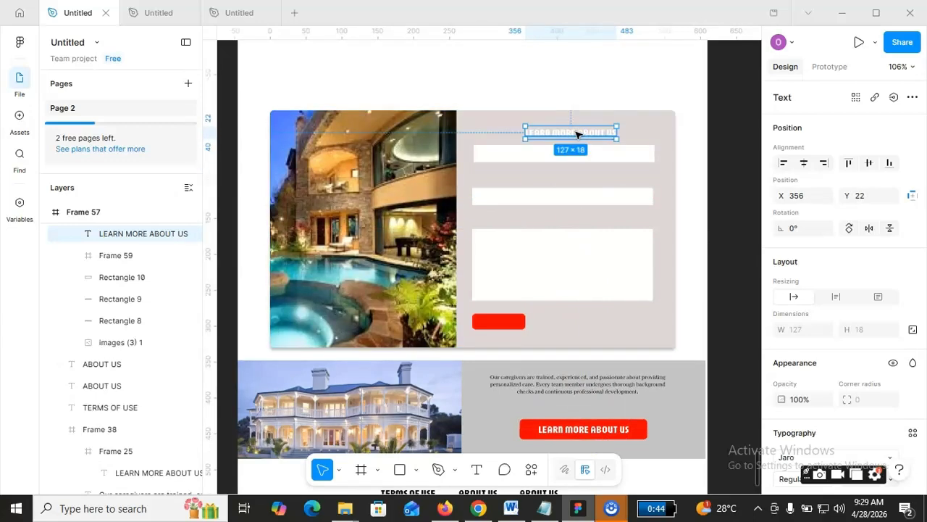
Change the fill of the copied LEARN MORE ABOUT US text in the card to black 000000.
{"action": "scroll", "coordinate": [820, 391], "scroll_direction": "down", "scroll_amount": 3}
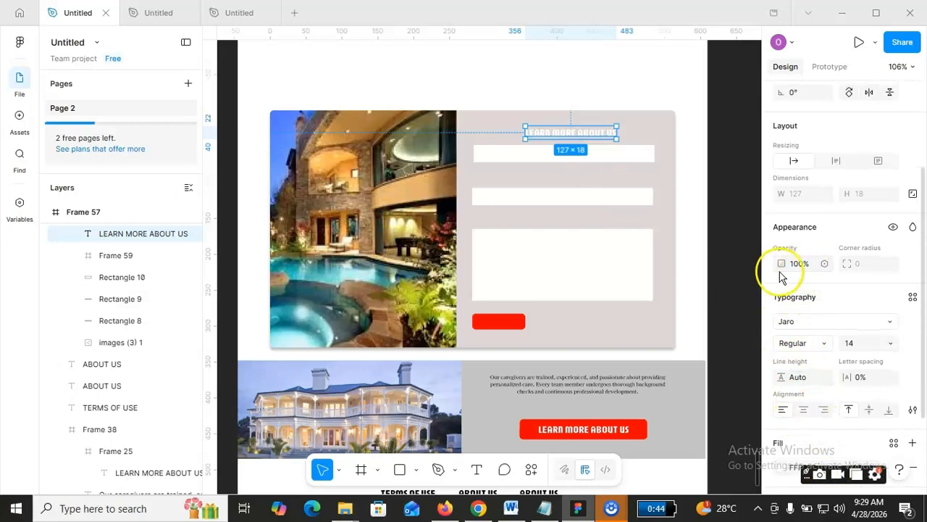
{"action": "scroll", "coordinate": [813, 239], "scroll_direction": "up", "scroll_amount": 3}
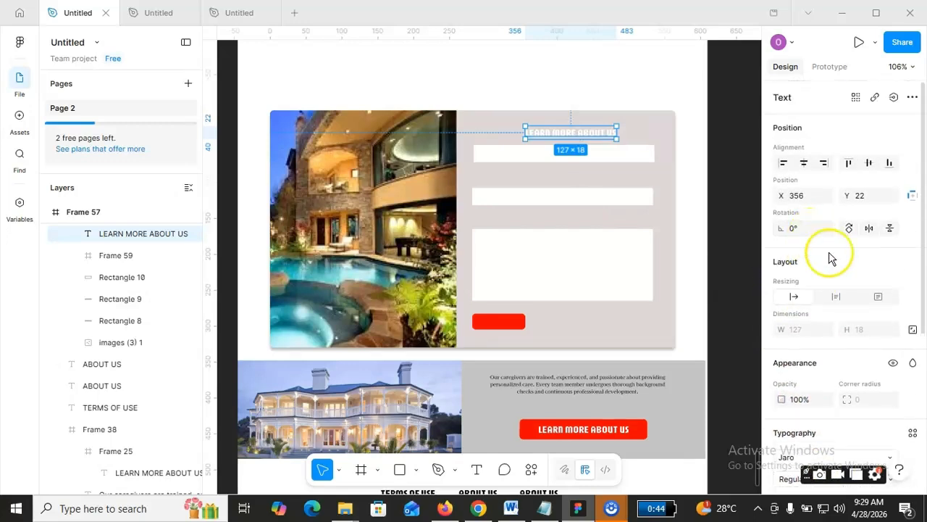
{"action": "scroll", "coordinate": [833, 275], "scroll_direction": "down", "scroll_amount": 5}
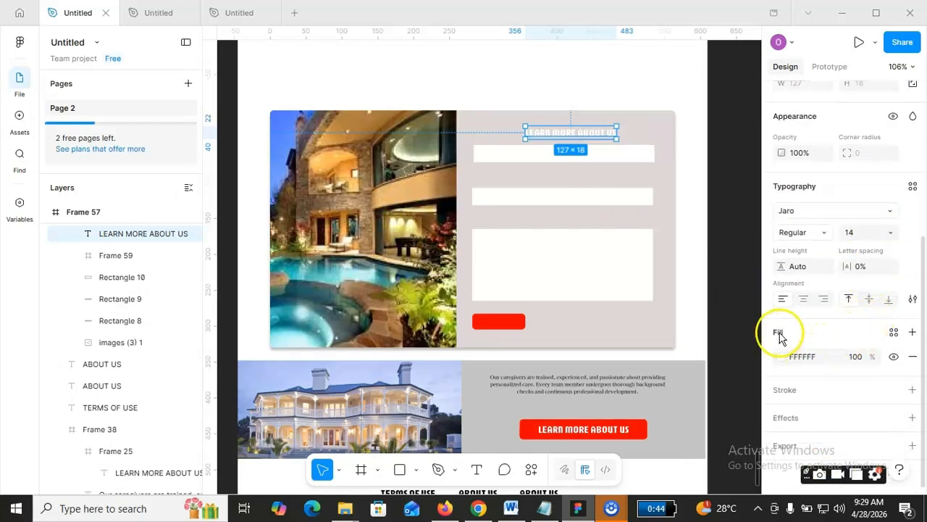
{"action": "left_click", "coordinate": [781, 357]}
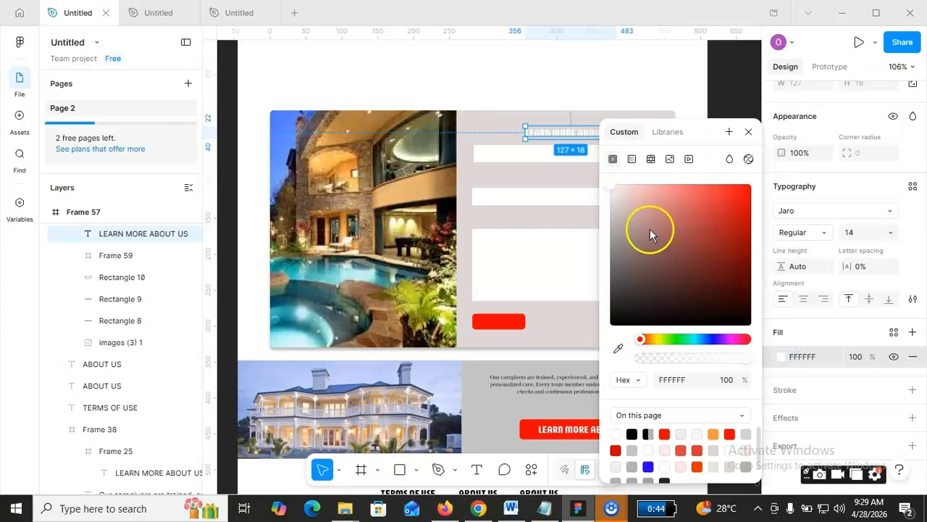
{"action": "left_click", "coordinate": [632, 293]}
{"action": "left_click", "coordinate": [611, 321]}
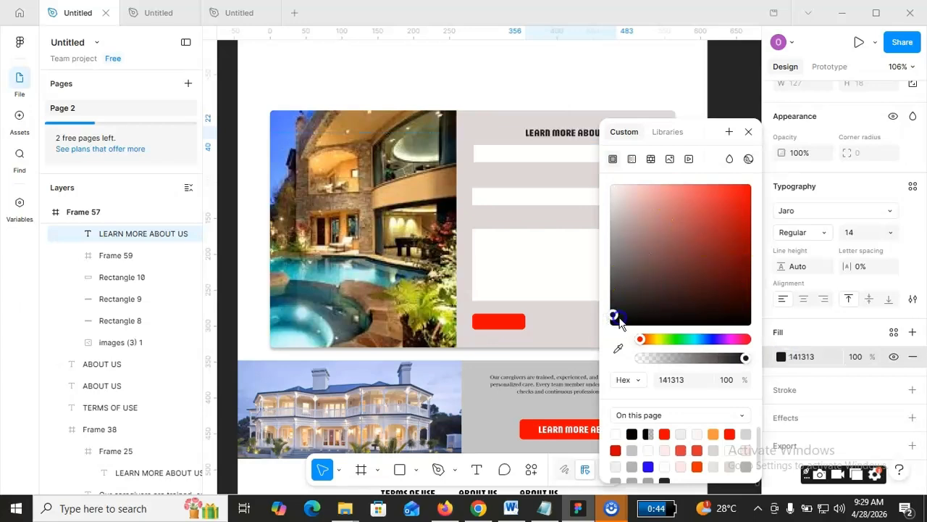
{"action": "left_click_drag", "start_coordinate": [620, 322], "coordinate": [572, 317]}
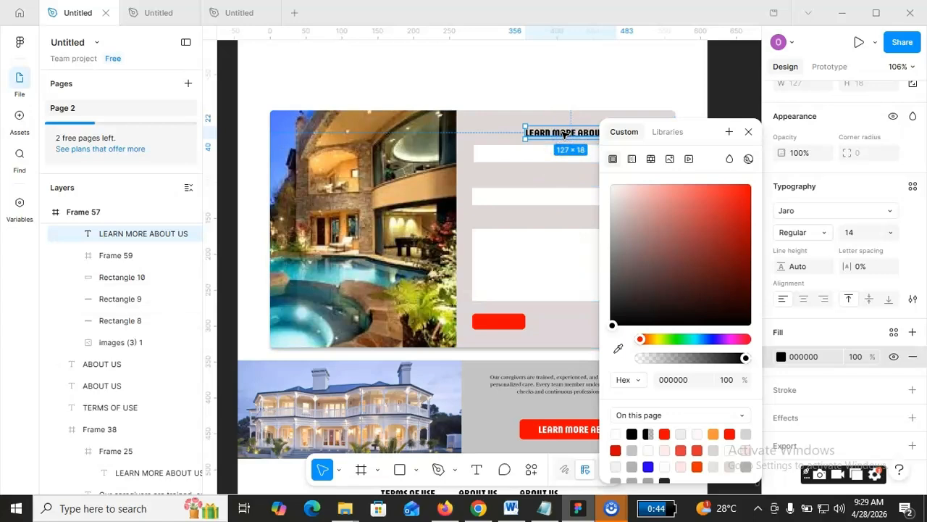
{"action": "left_click", "coordinate": [750, 134]}
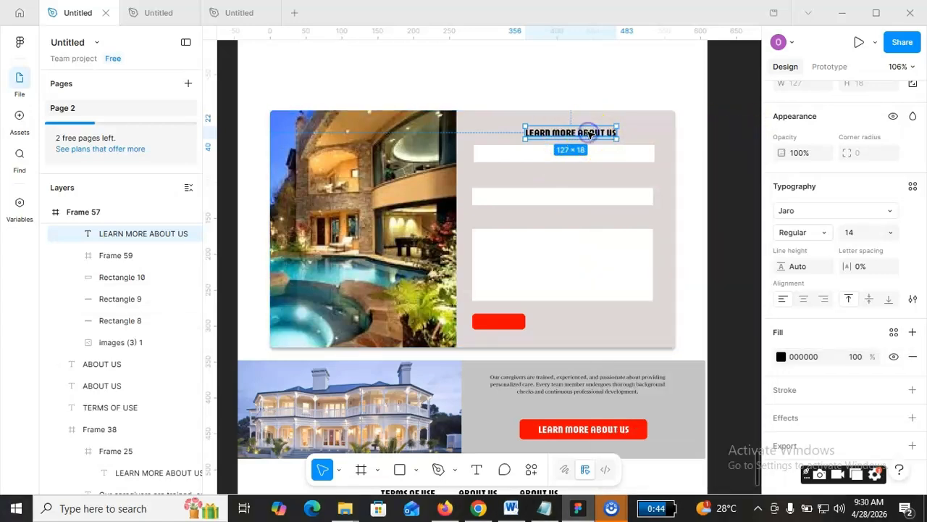
Change the copied text to "full names" and move it just above the first white bar at about X 284, Y 30.
{"action": "double_click", "coordinate": [591, 134]}
{"action": "type", "text": "full names"}
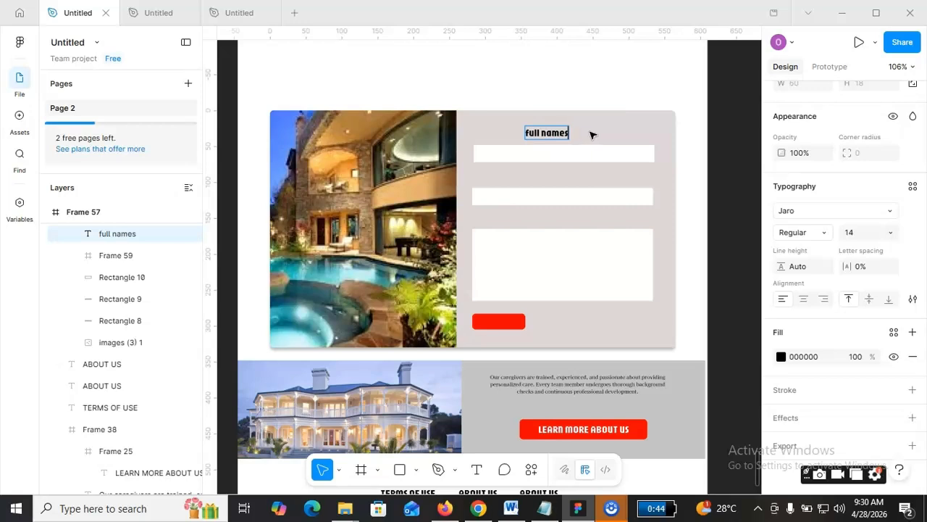
{"action": "left_click", "coordinate": [734, 193]}
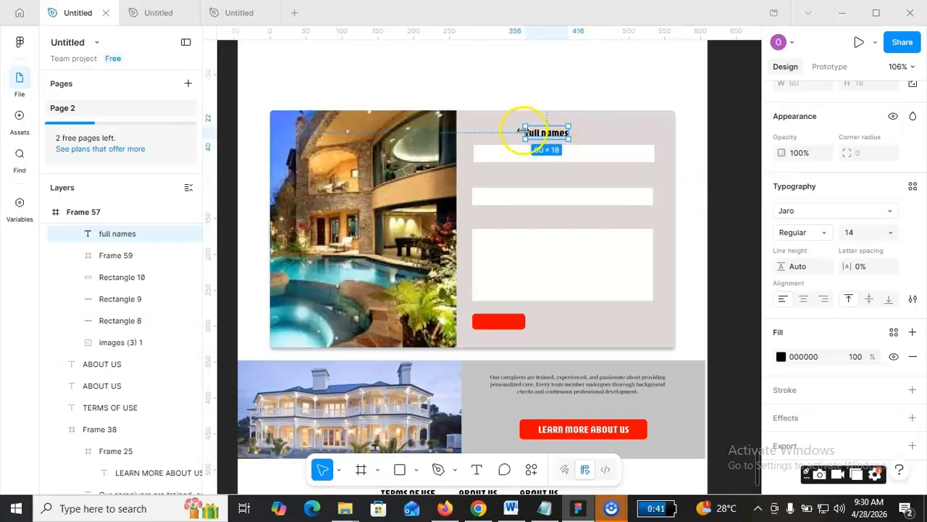
{"action": "left_click_drag", "start_coordinate": [522, 130], "coordinate": [504, 138]}
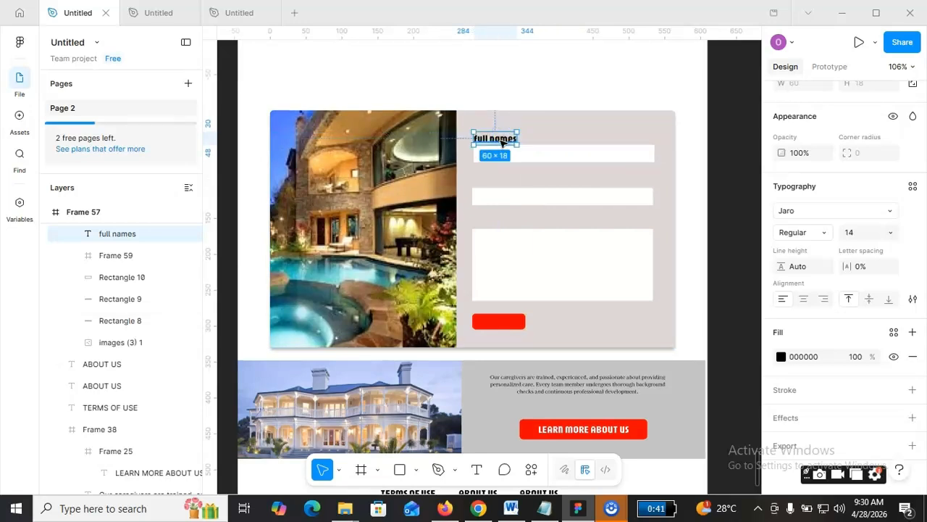
Duplicate the "full names" label, place the copy above the second white bar at about X 284, Y 90, and change its text to "subject".
{"action": "key", "text": "ctrl+d"}
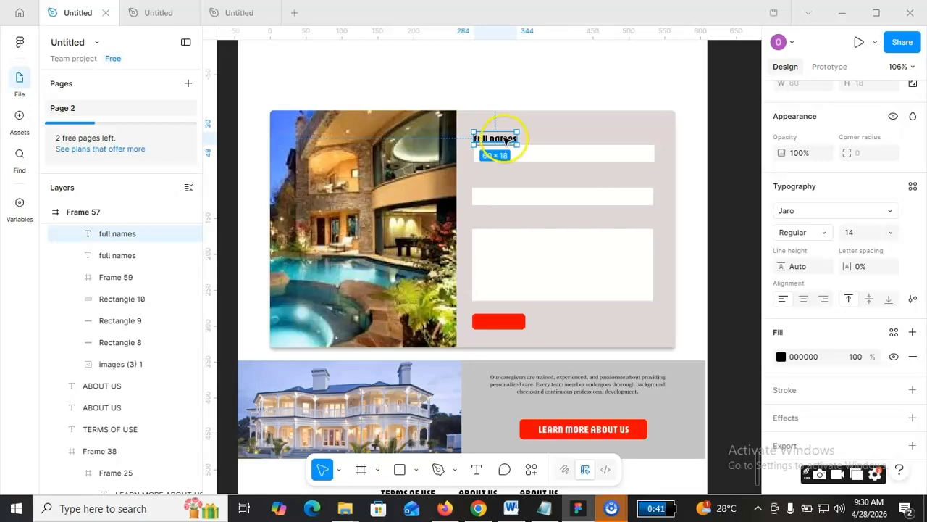
{"action": "left_click_drag", "start_coordinate": [505, 139], "coordinate": [503, 182]}
{"action": "double_click", "coordinate": [503, 182]}
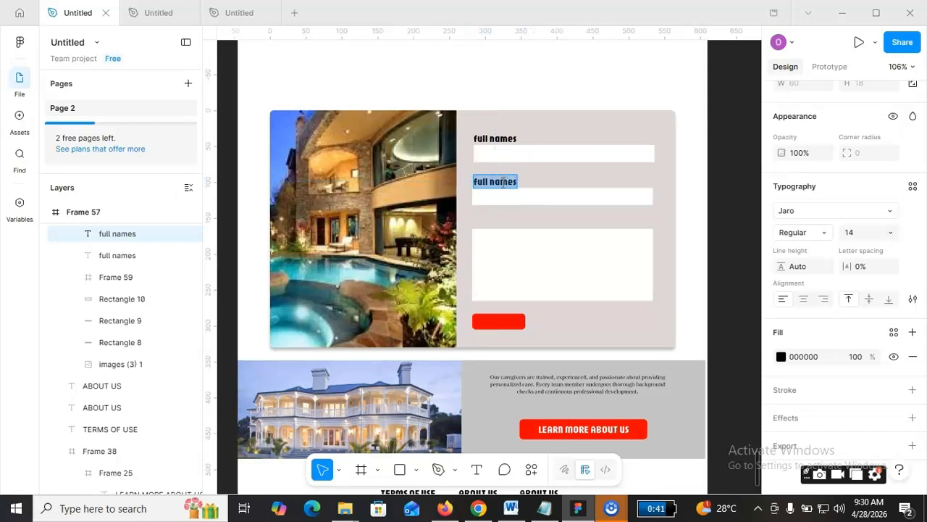
{"action": "type", "text": "subject"}
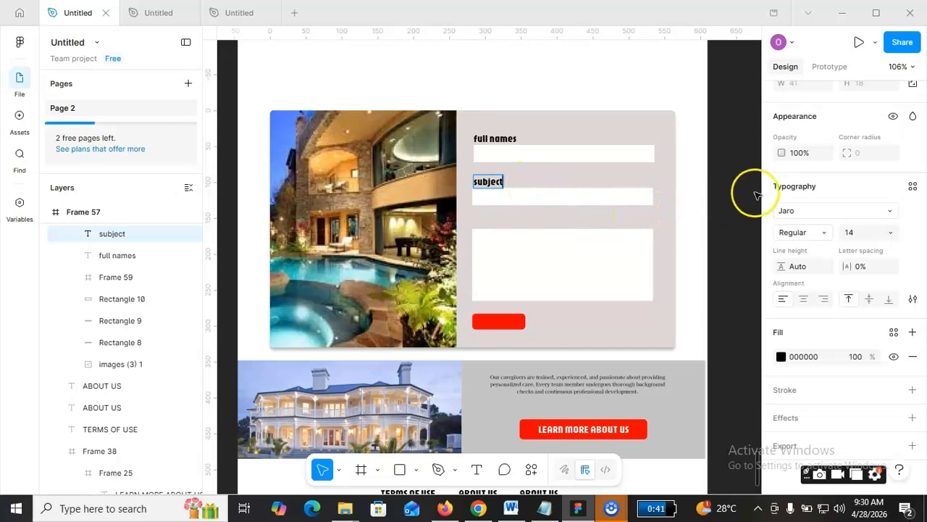
{"action": "key", "text": "Escape"}
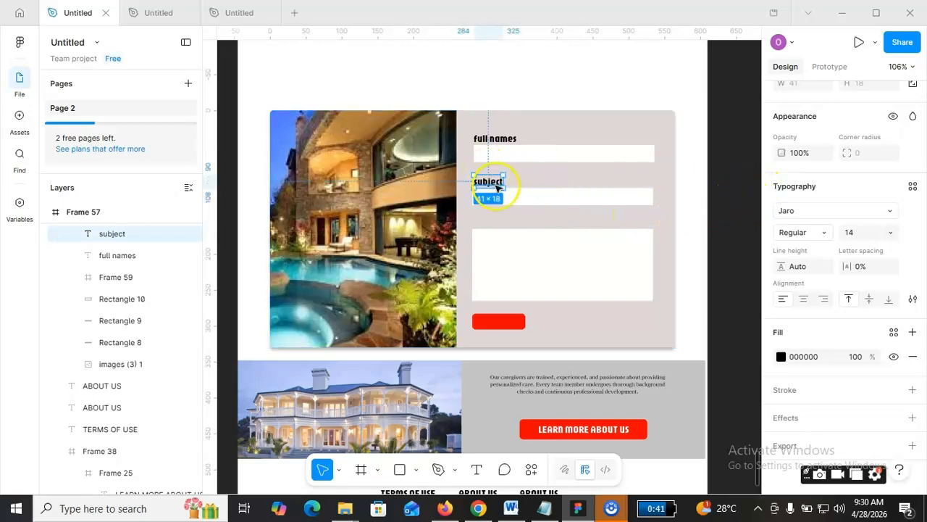
Duplicate the "subject" label, place the copy above the tall white rectangle at about X 282, Y 150, and change its text to "message".
{"action": "key", "text": "ctrl+d"}
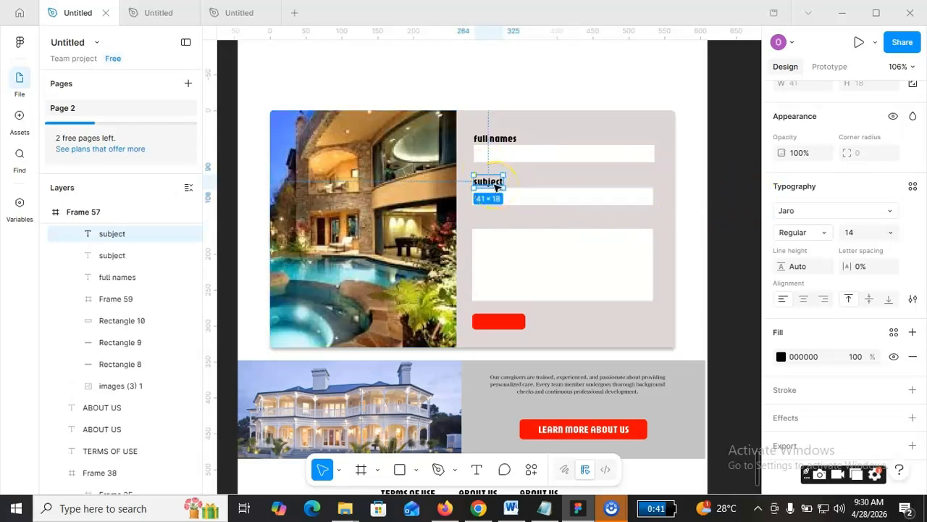
{"action": "left_click_drag", "start_coordinate": [493, 212], "coordinate": [498, 226]}
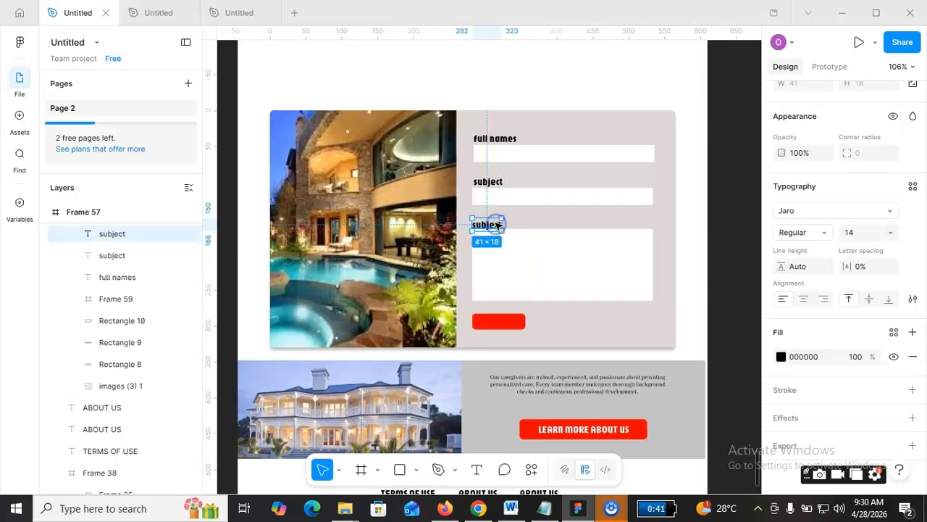
{"action": "double_click", "coordinate": [497, 225]}
{"action": "type", "text": "message"}
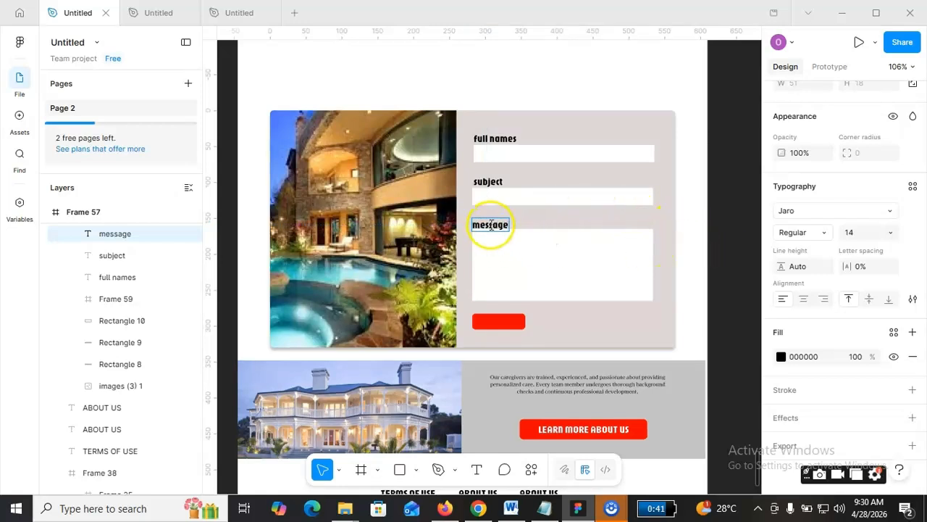
{"action": "double_click", "coordinate": [492, 226]}
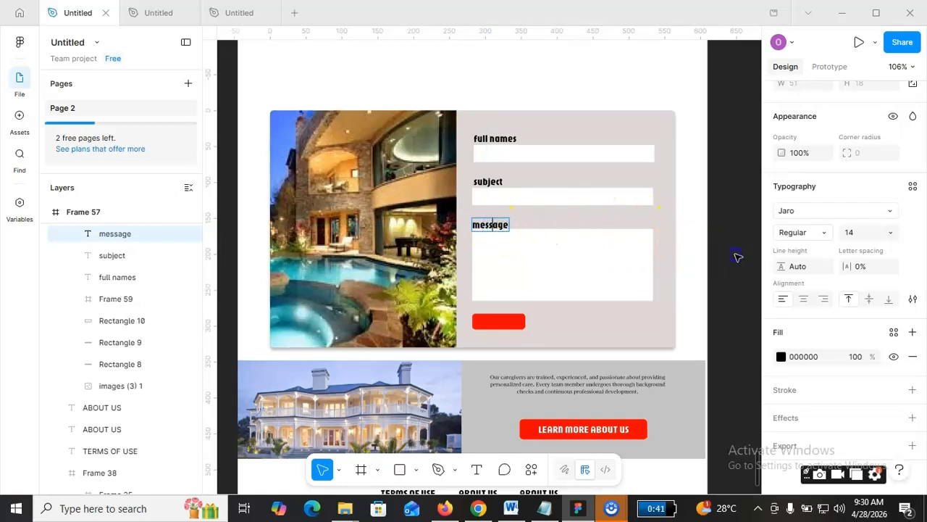
{"action": "key", "text": "Escape"}
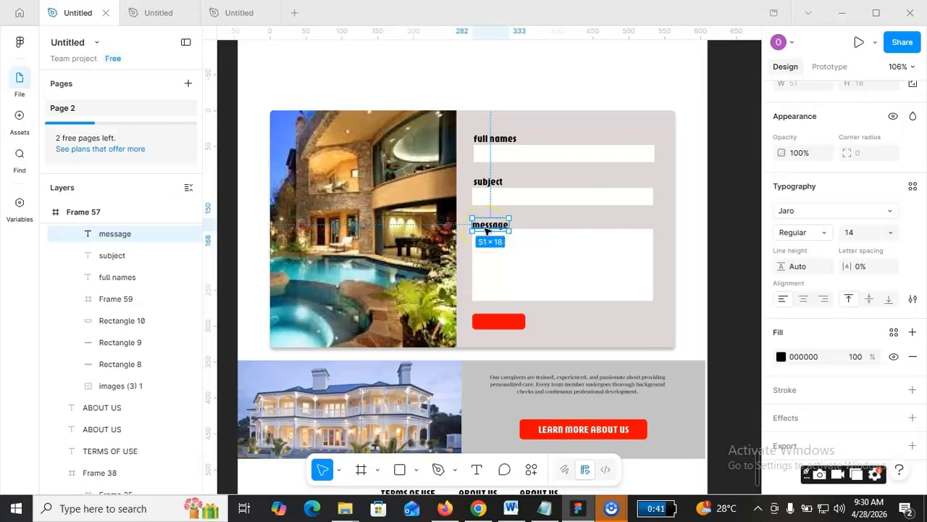
Duplicate the "message" label into the red button at about X 13, Y 1, and change its text to "SUBMIT".
{"action": "key", "text": "ctrl+d"}
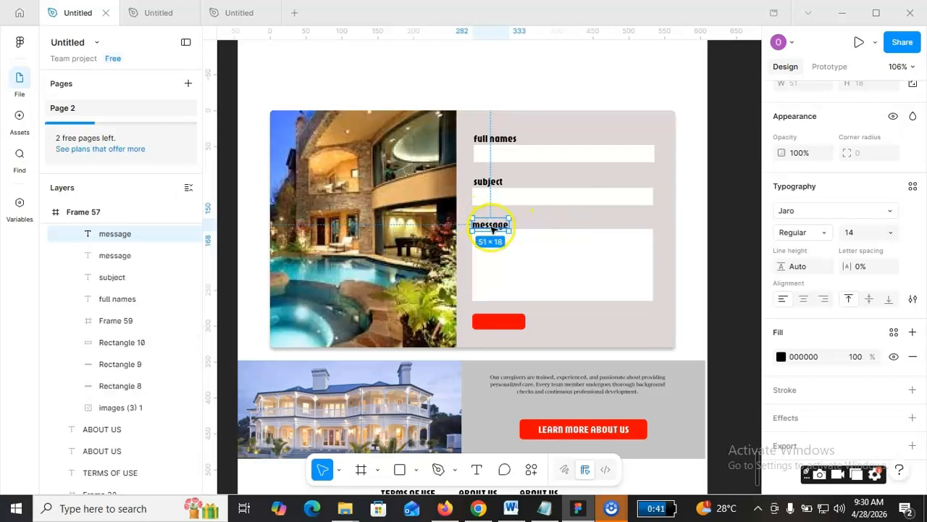
{"action": "left_click_drag", "start_coordinate": [492, 226], "coordinate": [502, 308]}
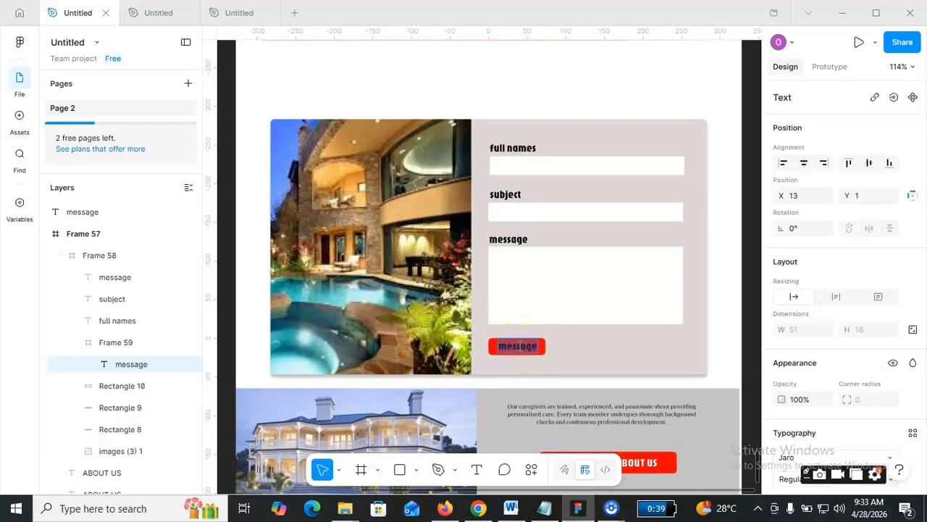
{"action": "double_click", "coordinate": [520, 347]}
{"action": "type", "text": "s"}
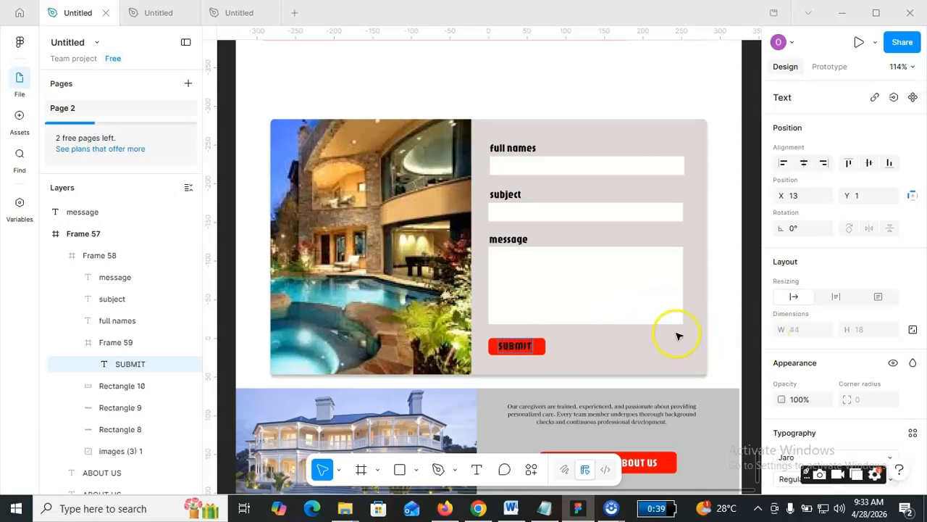
Change the fill colour of the "SUBMIT" text on the red button to white, FFFFFF.
{"action": "key", "text": "Escape"}
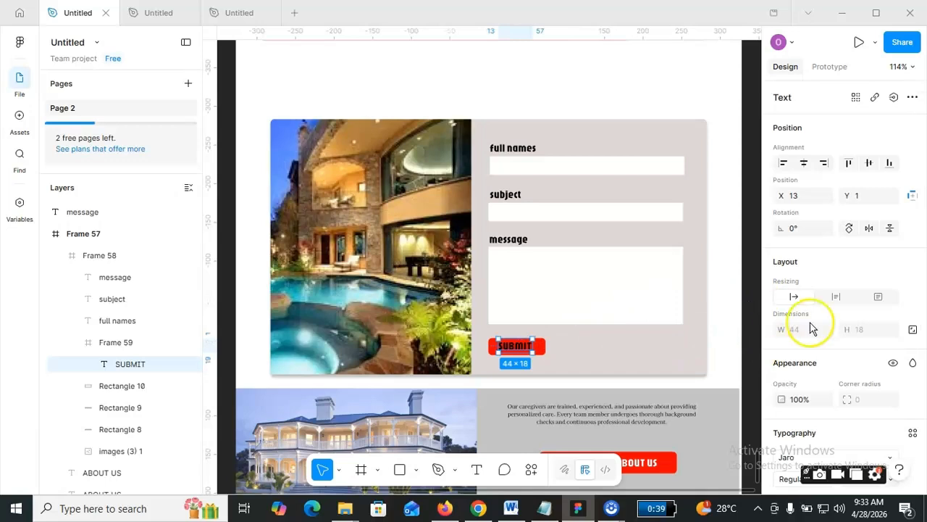
{"action": "scroll", "coordinate": [844, 333], "scroll_direction": "down", "scroll_amount": 4}
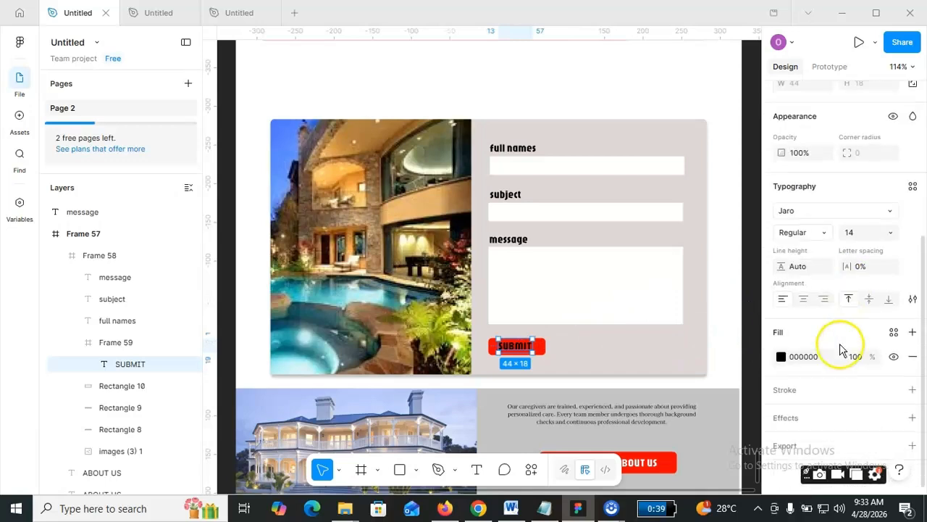
{"action": "left_click", "coordinate": [780, 358]}
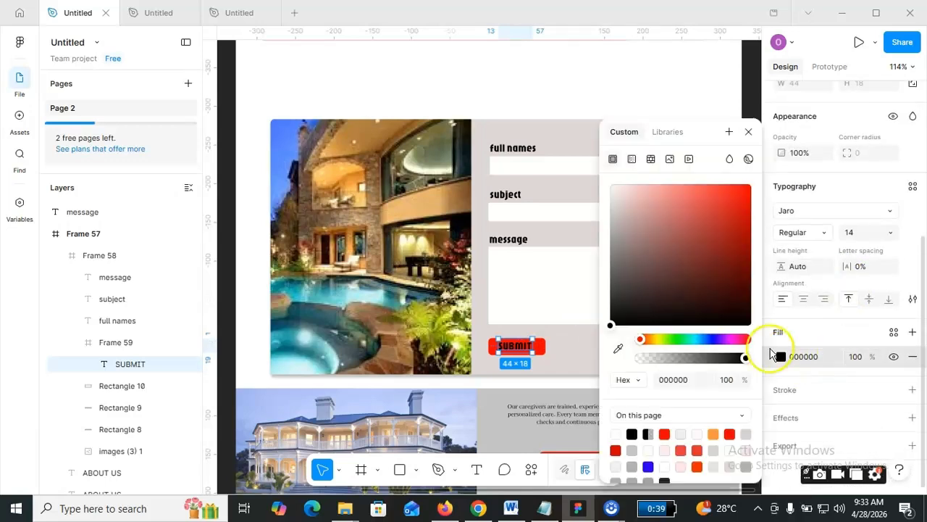
{"action": "left_click", "coordinate": [623, 197]}
{"action": "left_click_drag", "start_coordinate": [602, 168], "coordinate": [601, 162]}
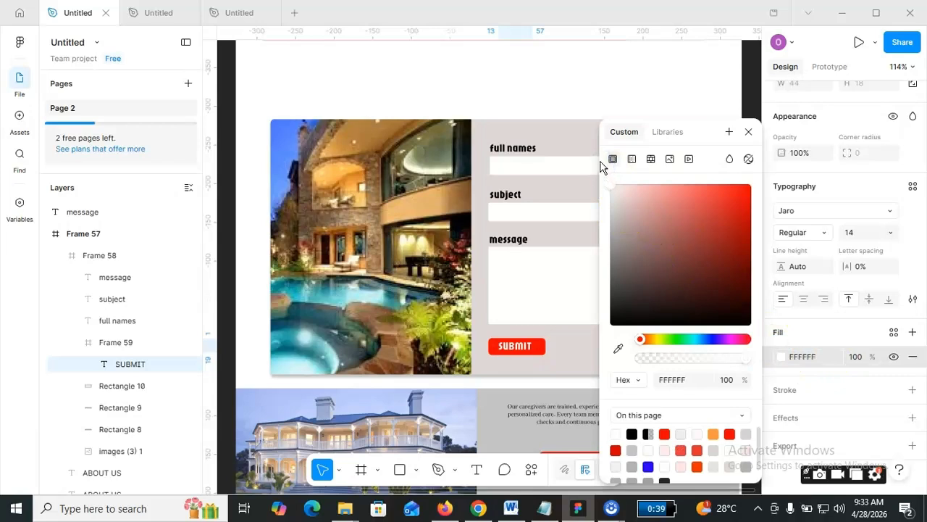
{"action": "left_click", "coordinate": [748, 132]}
{"action": "left_click", "coordinate": [748, 293]}
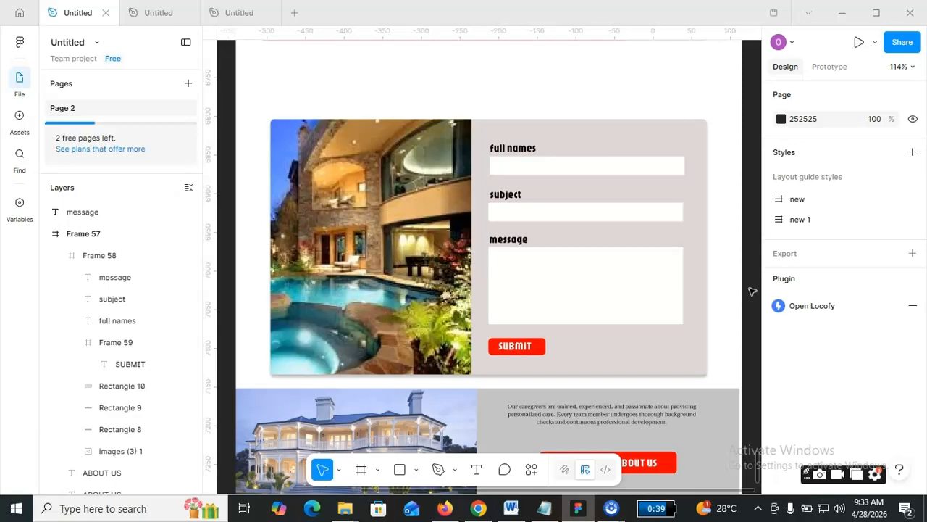
Duplicate the "full names" label and place the copy between the navigation bar and the card at about X 329, Y 145.
{"action": "scroll", "coordinate": [466, 263], "scroll_direction": "down", "scroll_amount": 1}
{"action": "scroll", "coordinate": [445, 280], "scroll_direction": "up", "scroll_amount": 3}
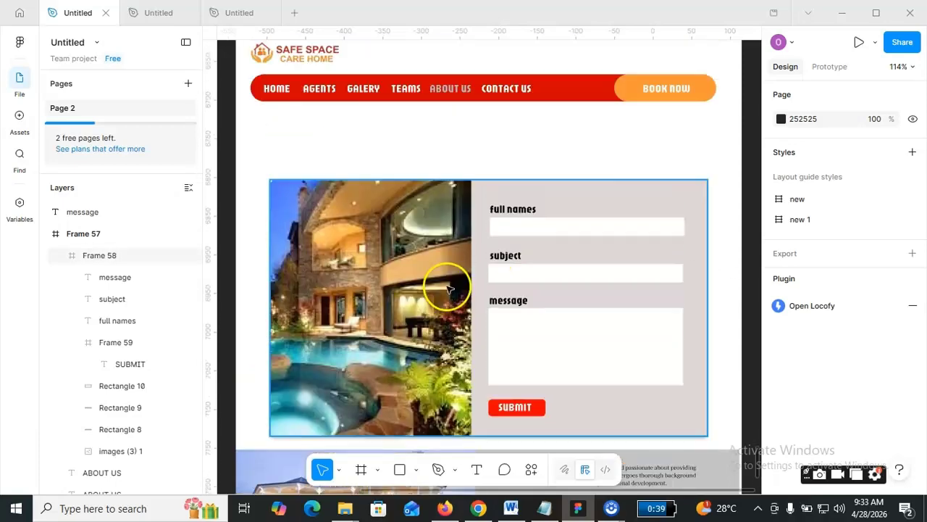
{"action": "scroll", "coordinate": [573, 187], "scroll_direction": "up", "scroll_amount": 2}
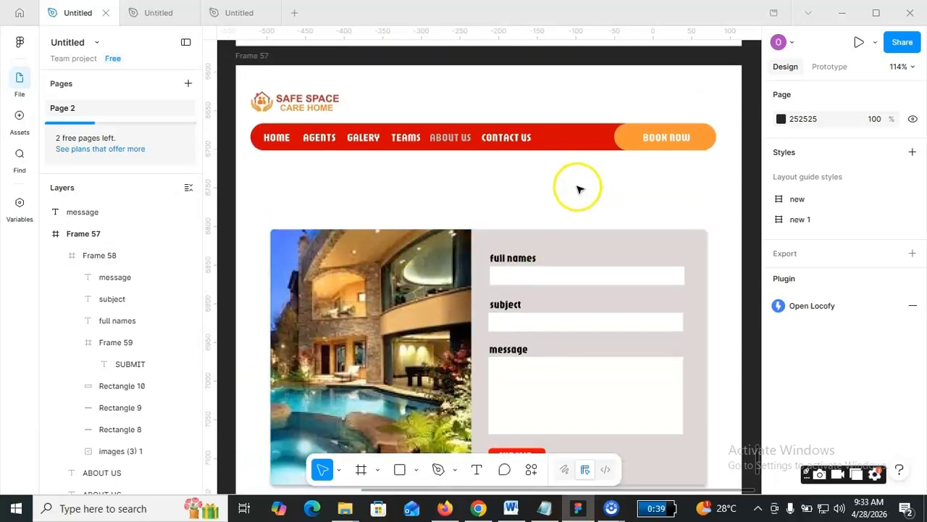
{"action": "scroll", "coordinate": [578, 189], "scroll_direction": "up", "scroll_amount": 5}
{"action": "scroll", "coordinate": [578, 191], "scroll_direction": "down", "scroll_amount": 3}
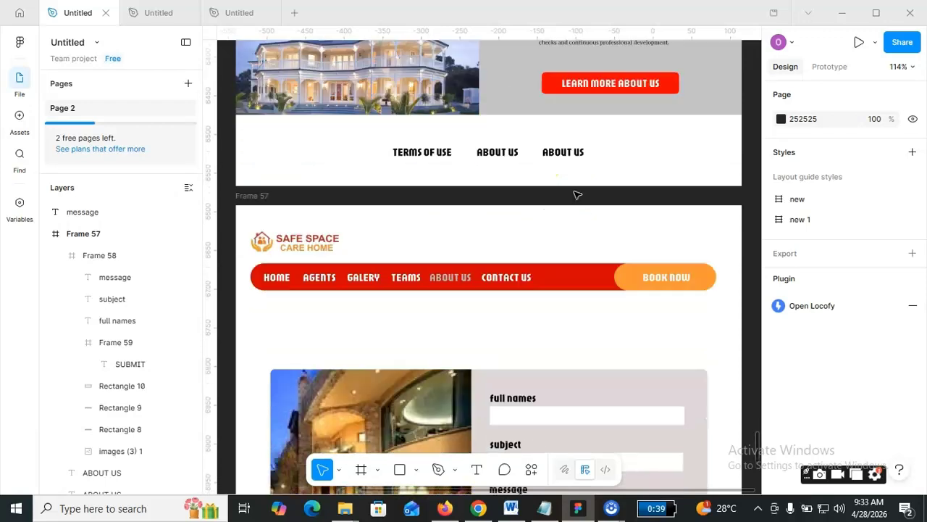
{"action": "scroll", "coordinate": [571, 201], "scroll_direction": "down", "scroll_amount": 2}
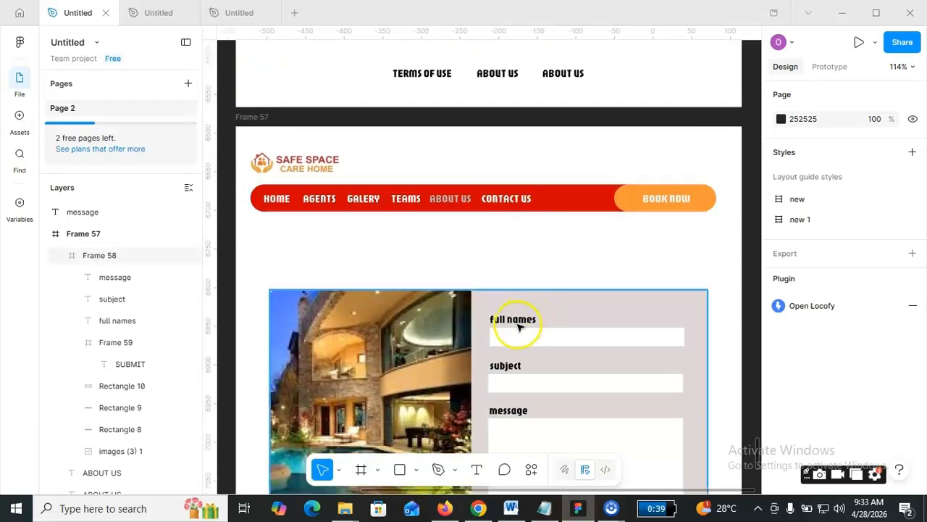
{"action": "left_click", "coordinate": [523, 322]}
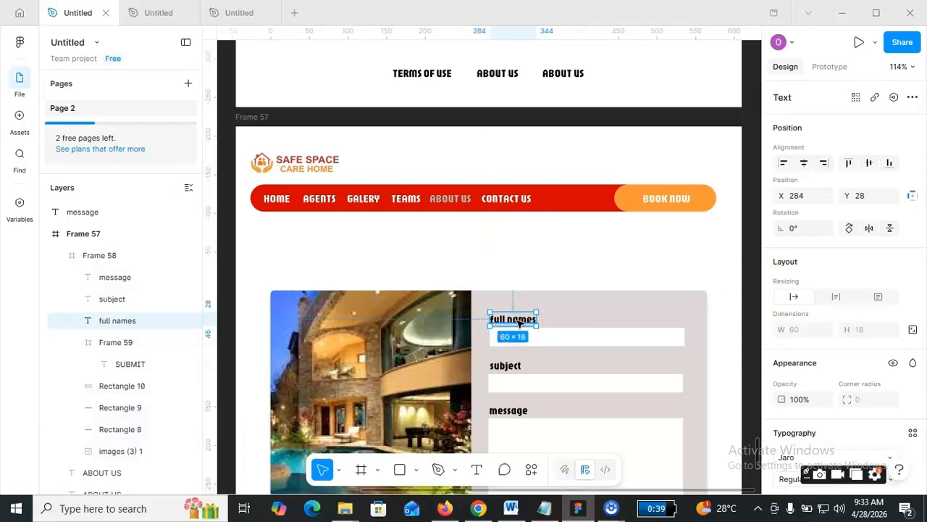
{"action": "key", "text": "ctrl+d"}
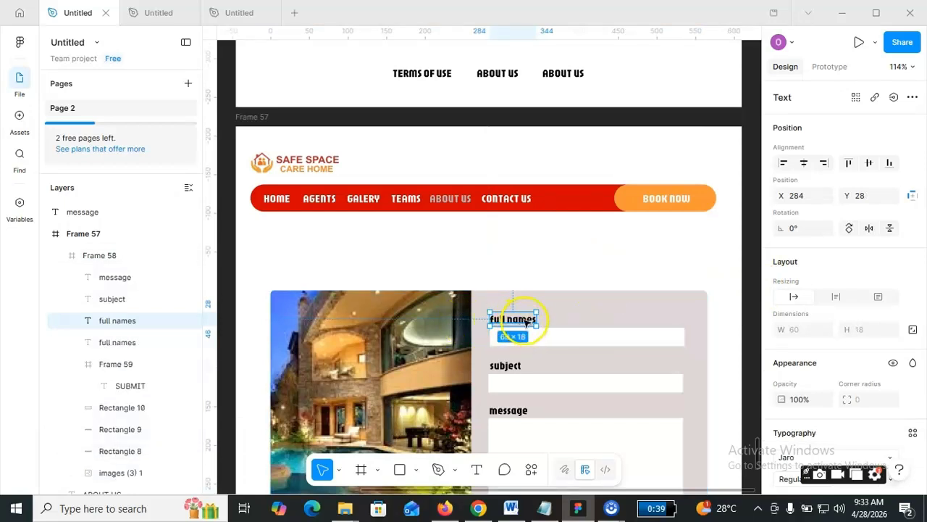
{"action": "left_click_drag", "start_coordinate": [527, 321], "coordinate": [523, 245]}
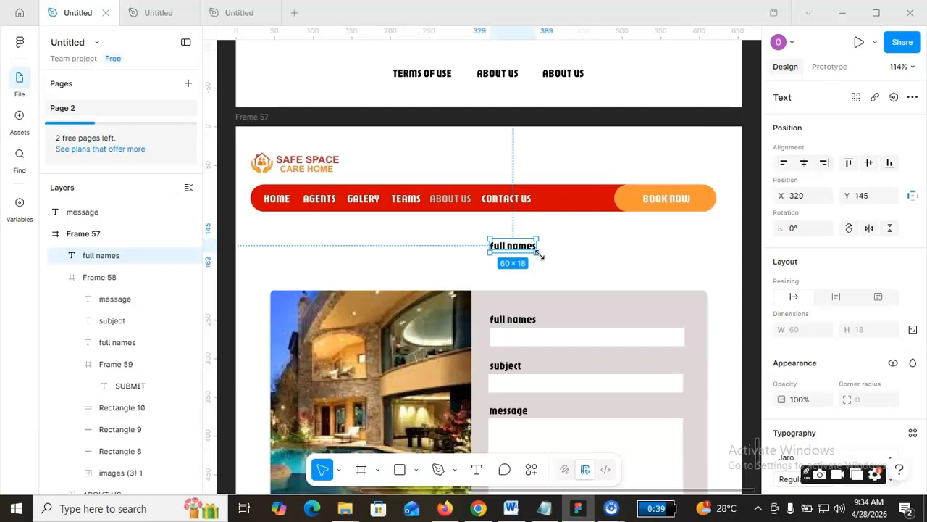
Enlarge the copied label's text box to about 196 × 51 and change its text to "CONTACT US".
{"action": "left_click_drag", "start_coordinate": [539, 254], "coordinate": [613, 273]}
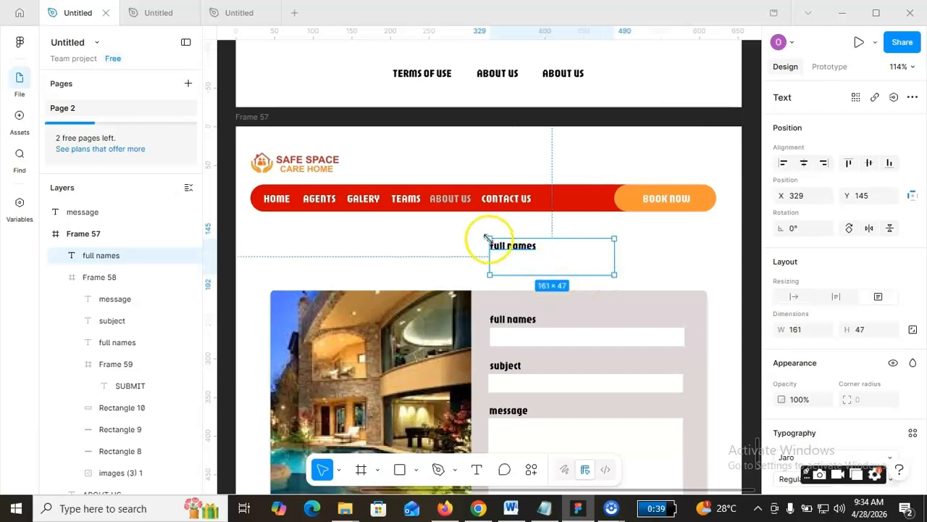
{"action": "left_click_drag", "start_coordinate": [489, 237], "coordinate": [463, 235]}
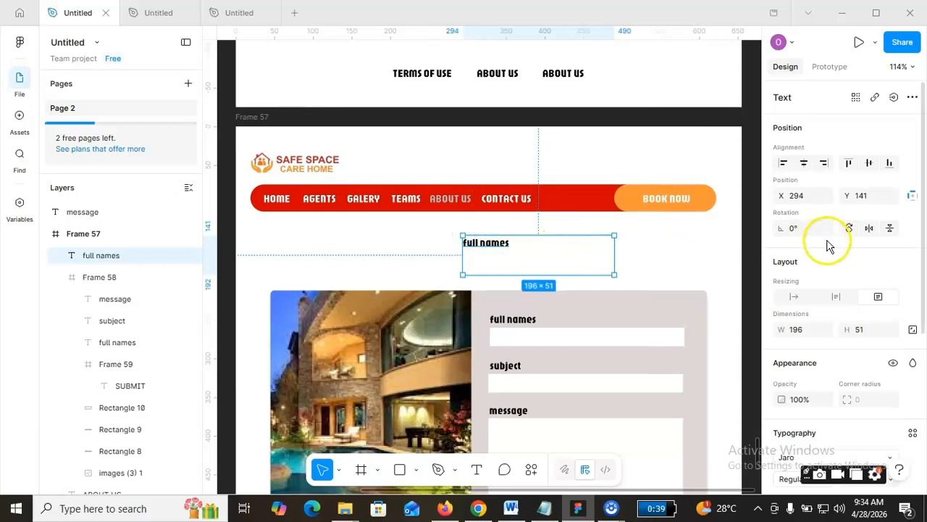
{"action": "double_click", "coordinate": [492, 246]}
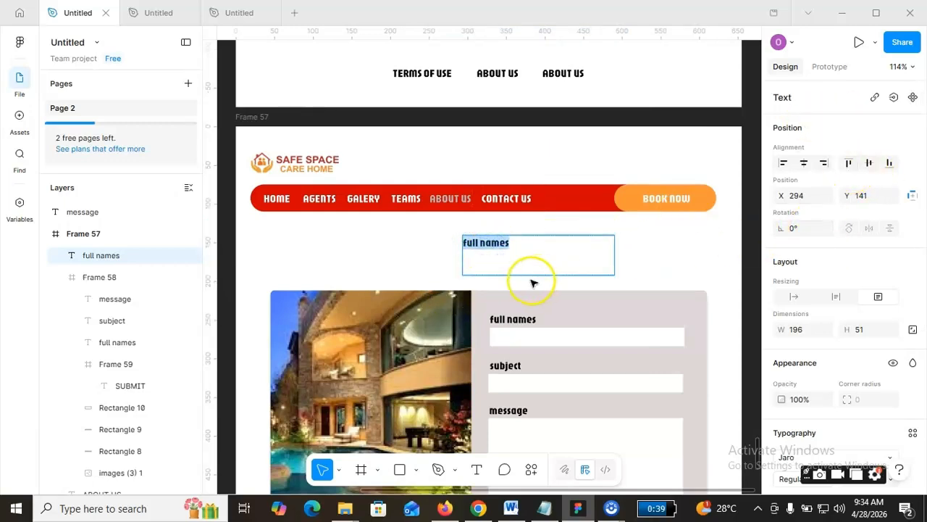
{"action": "type", "text": "C"}
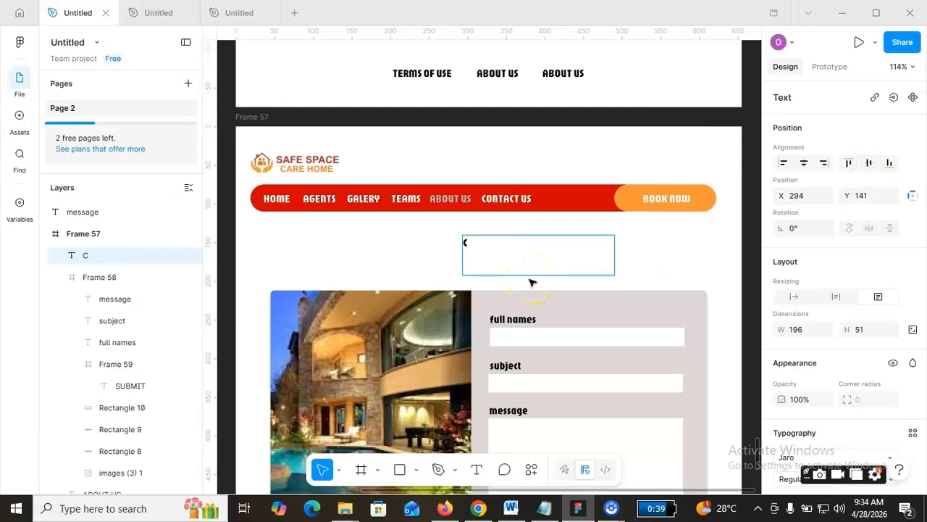
{"action": "type", "text": "ONTACT U"}
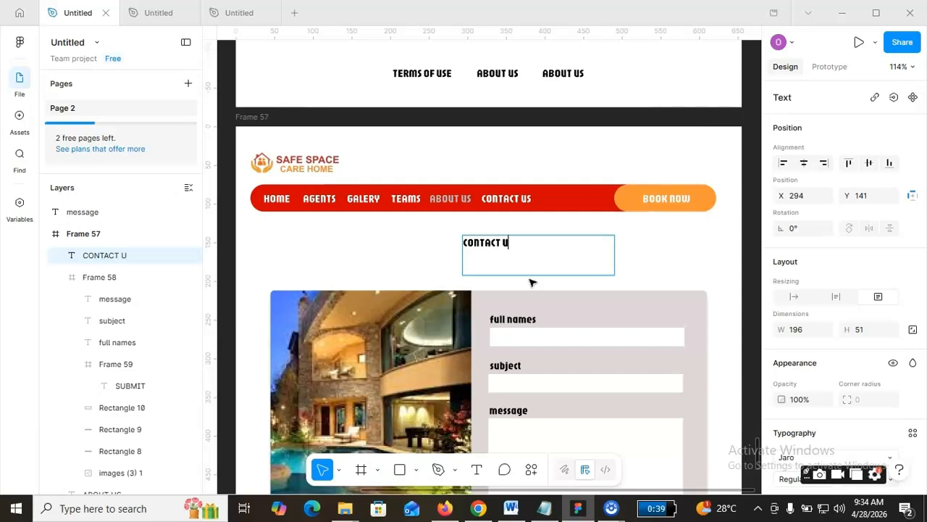
{"action": "type", "text": "S"}
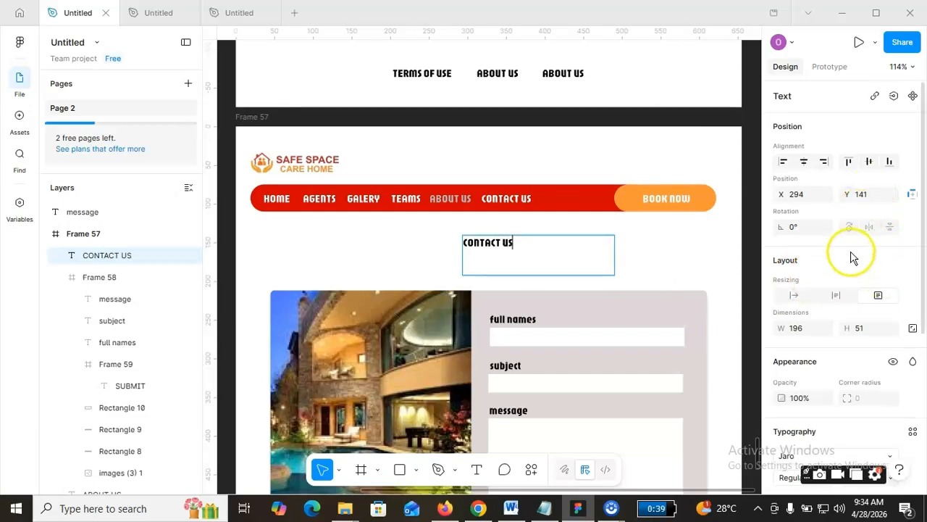
Set the "CONTACT US" heading's font size to 32 and move it to about X 240, Y 124 above the card.
{"action": "scroll", "coordinate": [853, 261], "scroll_direction": "down", "scroll_amount": 3}
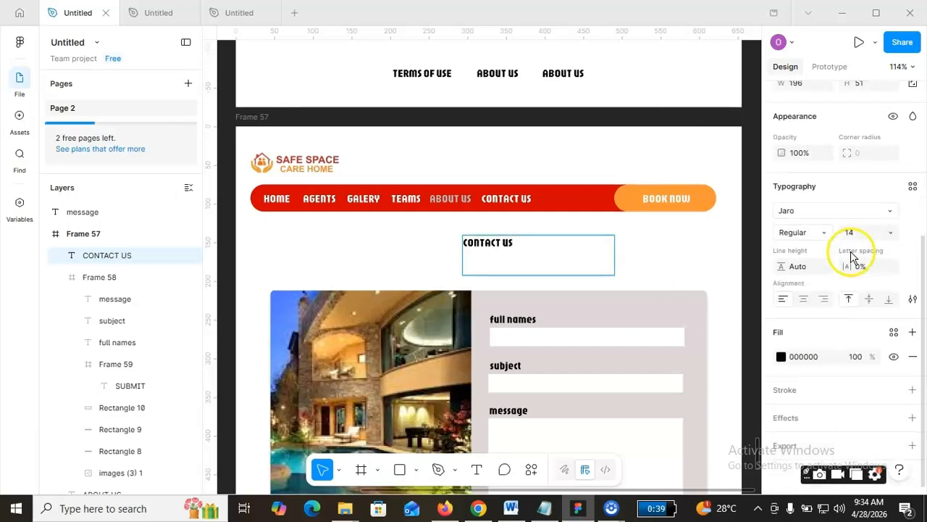
{"action": "left_click", "coordinate": [893, 233]}
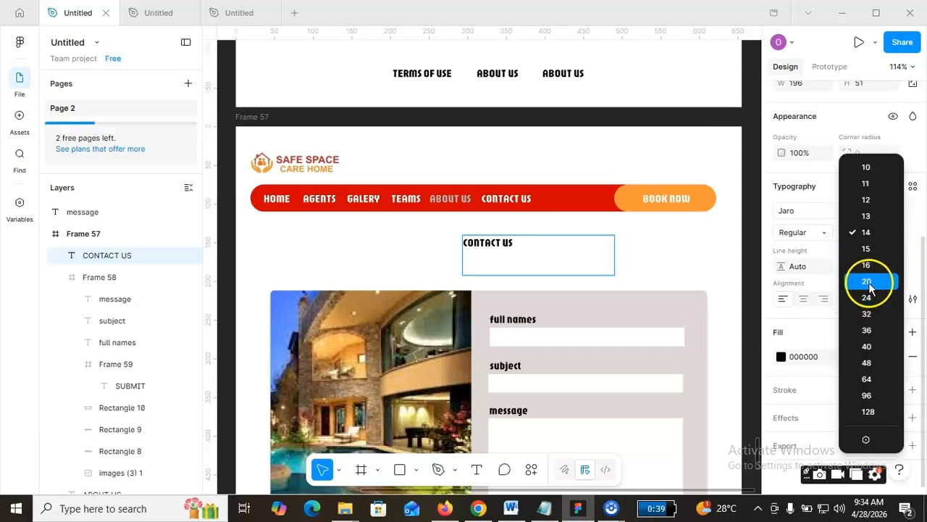
{"action": "left_click", "coordinate": [879, 331]}
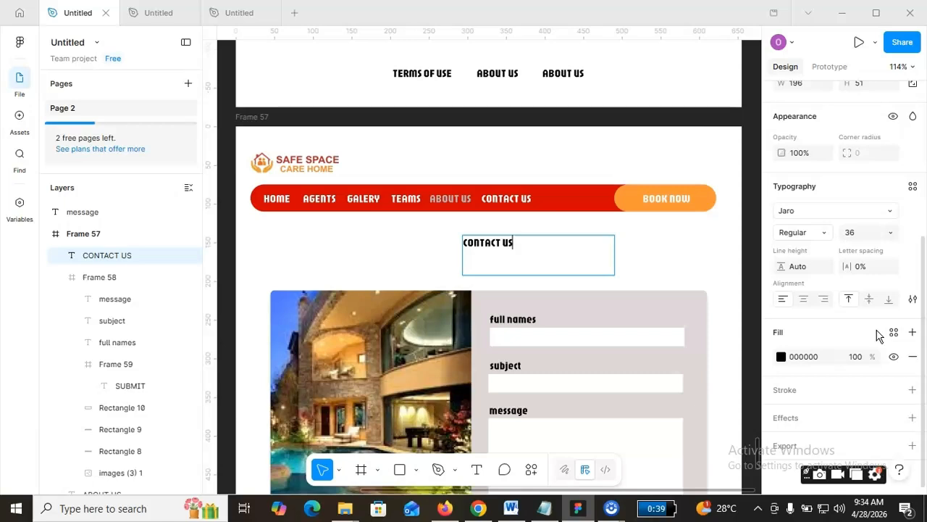
{"action": "key", "text": "Escape"}
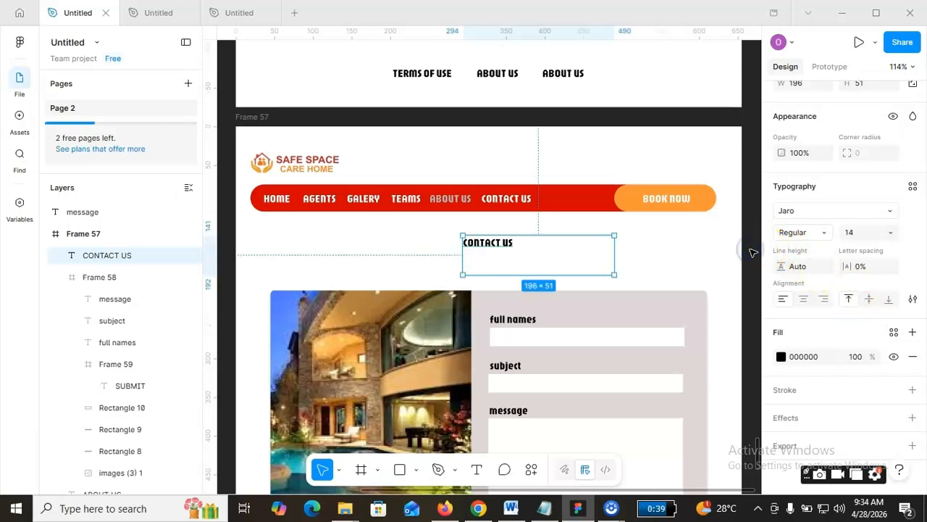
{"action": "left_click", "coordinate": [890, 232]}
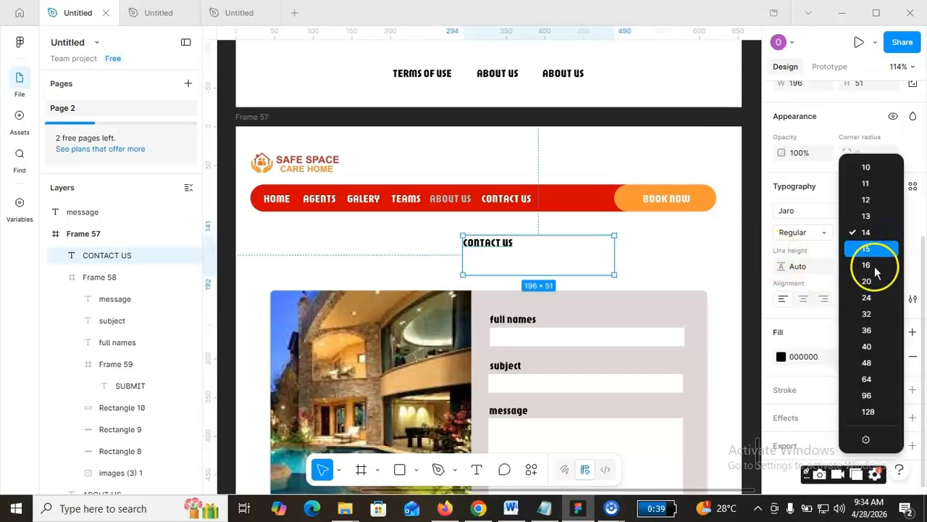
{"action": "left_click", "coordinate": [874, 316]}
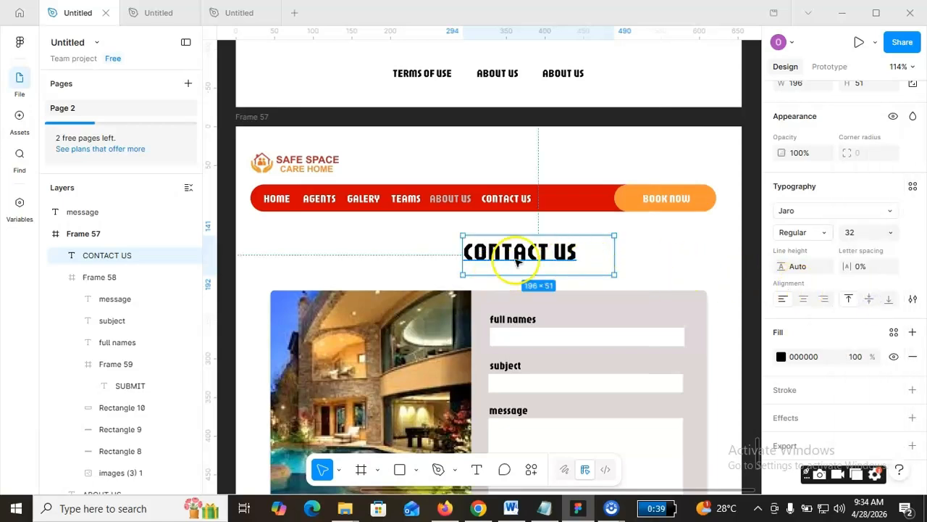
{"action": "left_click_drag", "start_coordinate": [516, 262], "coordinate": [485, 240]}
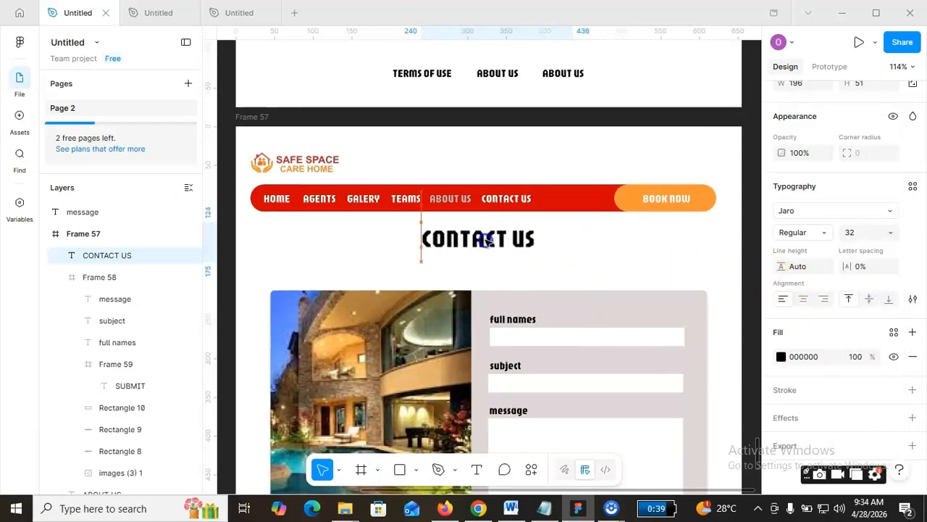